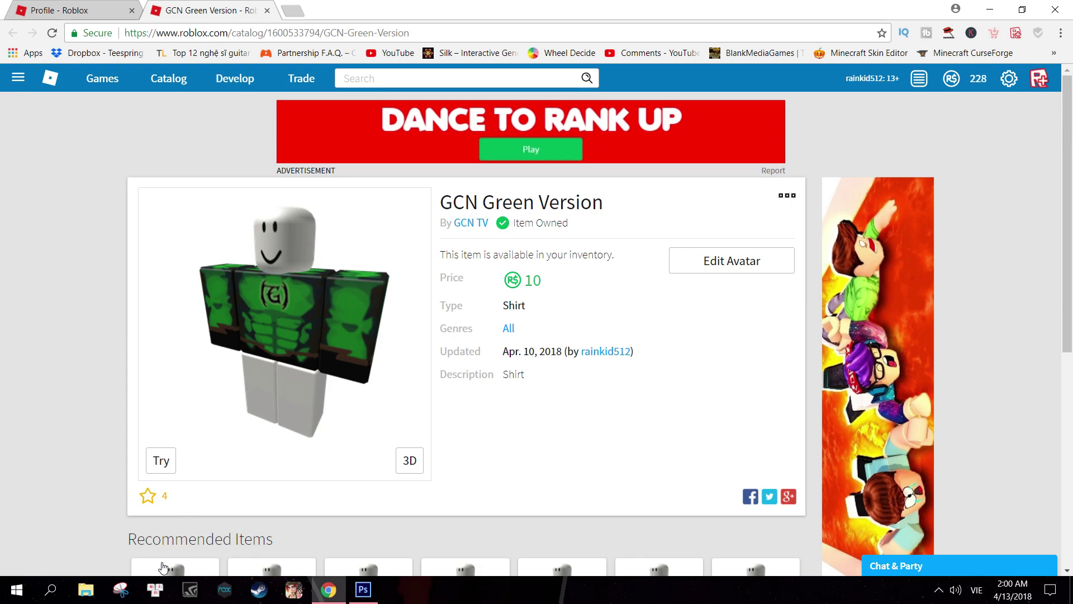
Search Windows for Snipping Tool, then dismiss the search
left_click(121, 589)
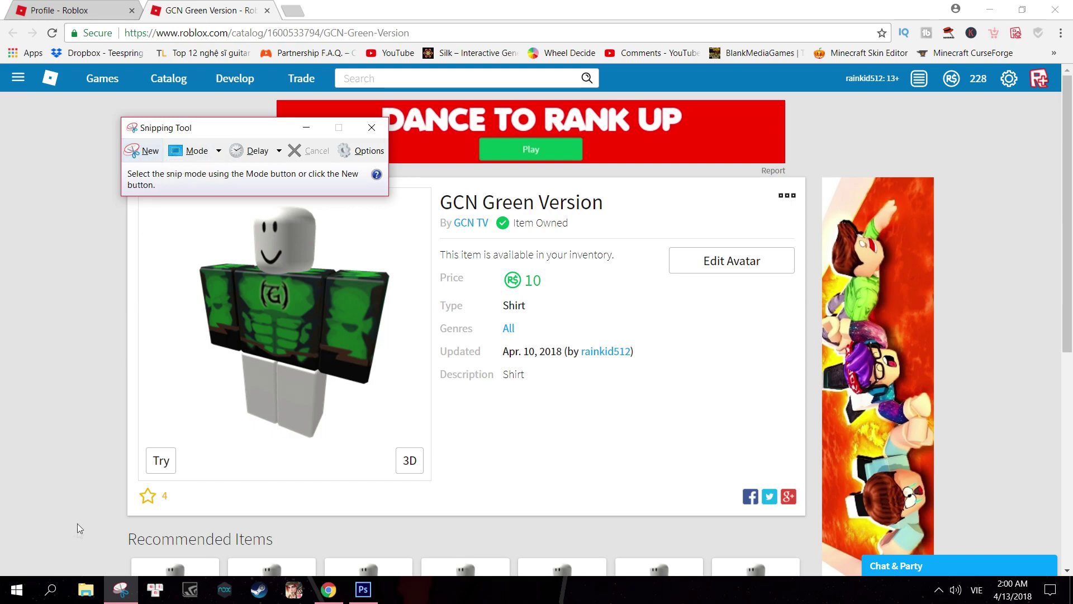
left_click(61, 596)
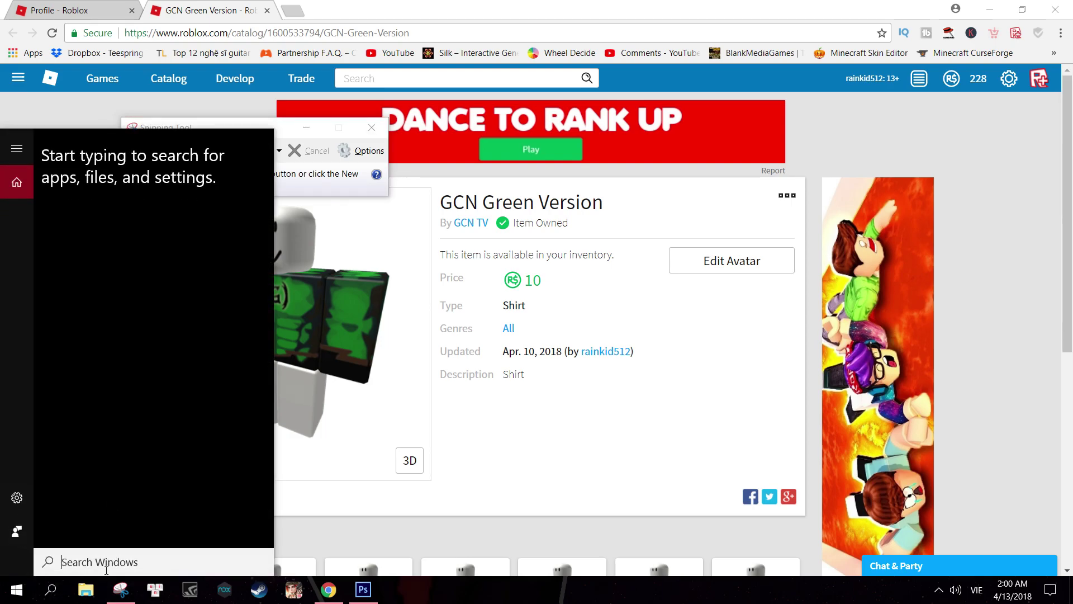
type("snipp")
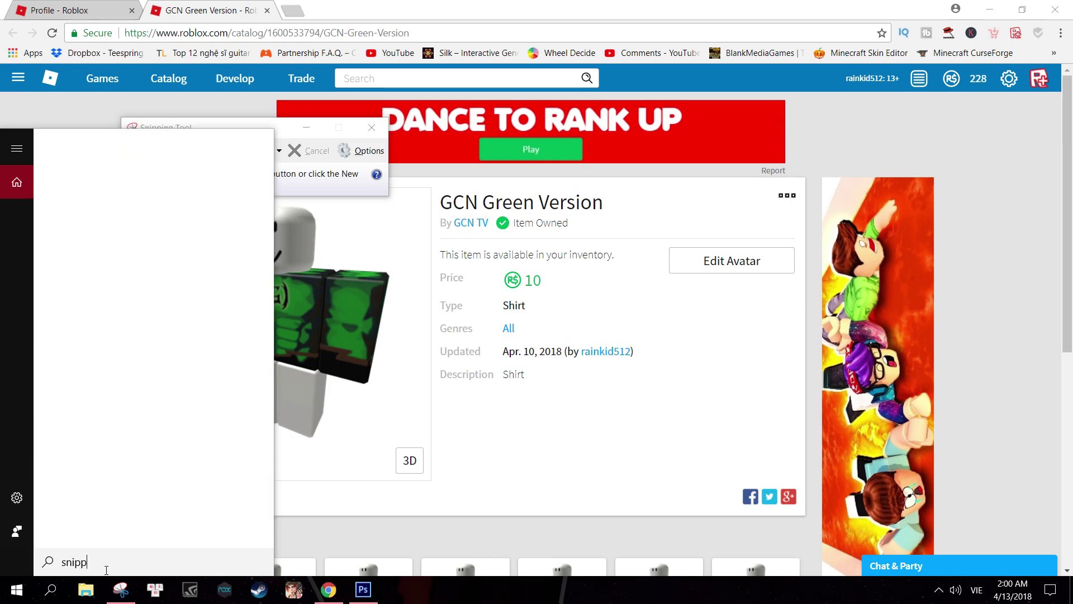
type("ing tool")
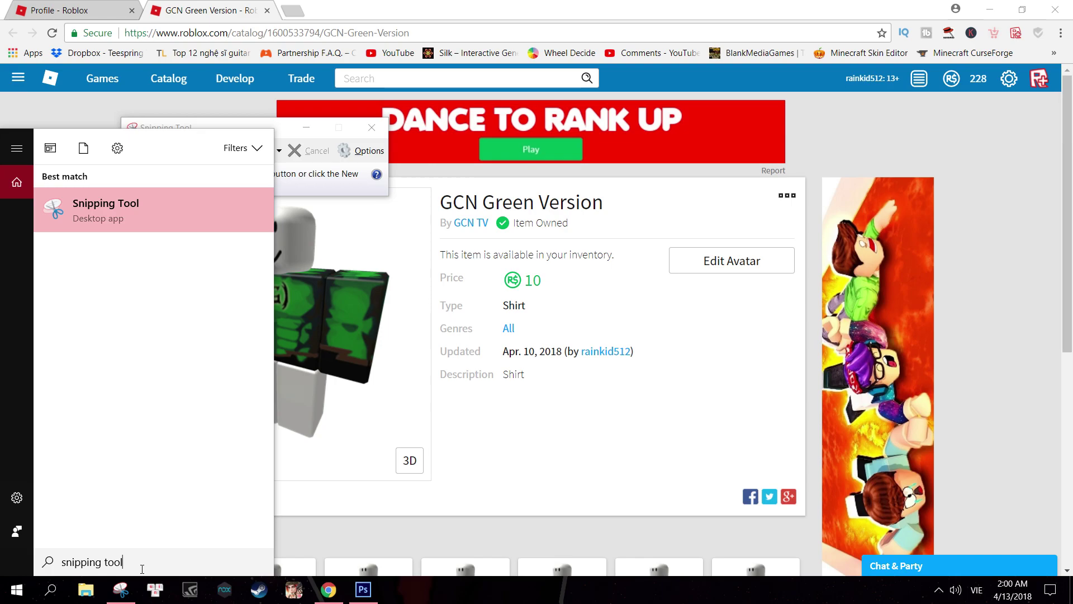
key("Escape")
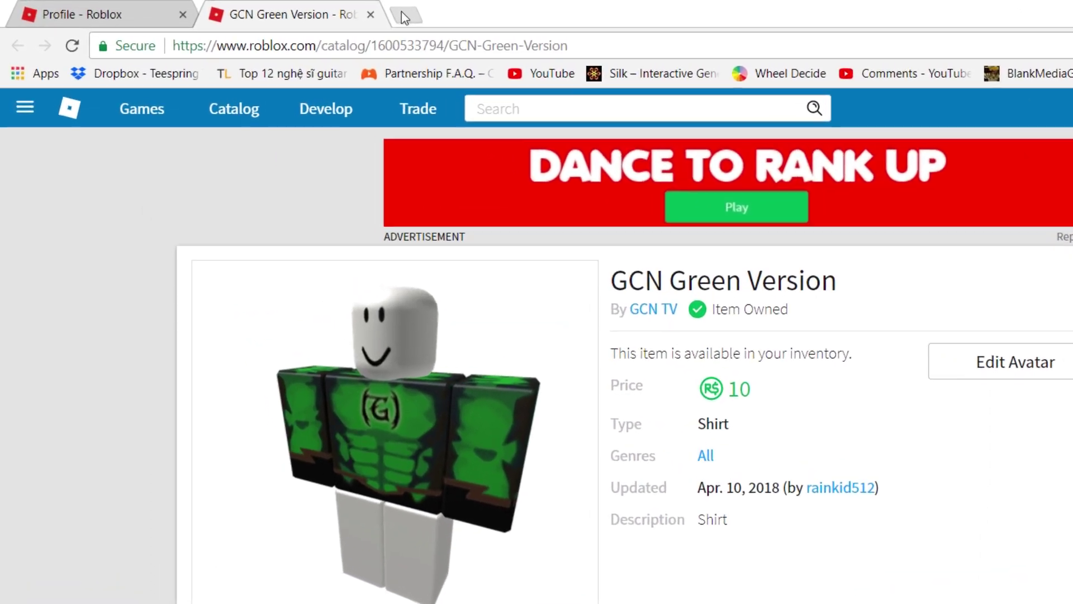
Load dafont.com in a new Chrome tab and reopen Snipping Tool
left_click(292, 10)
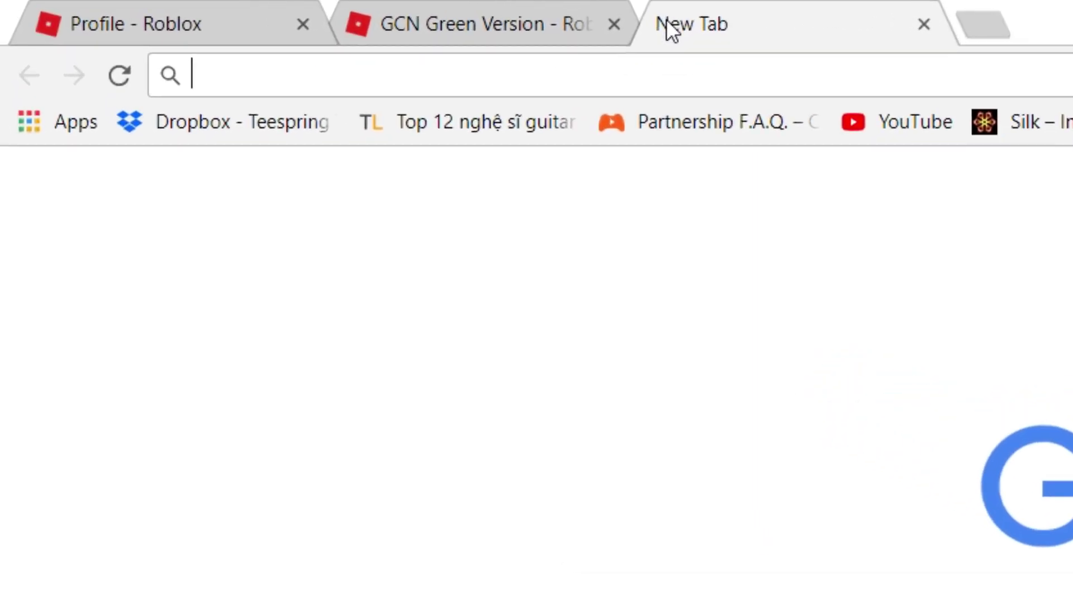
type("fa")
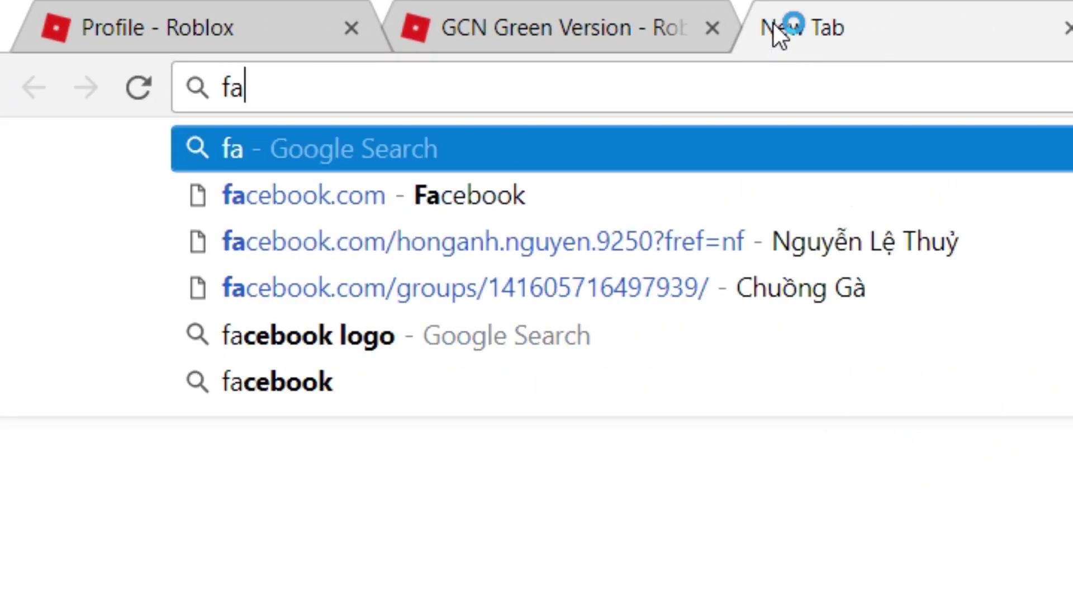
key("BackSpace")
key("BackSpace")
type("dafon")
key("Return")
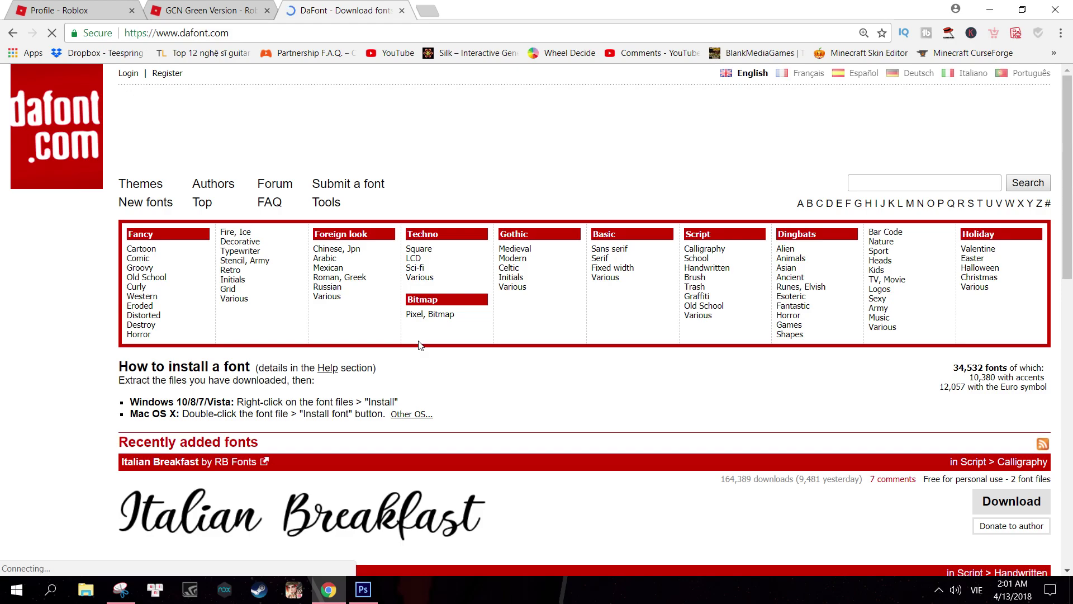
left_click(121, 589)
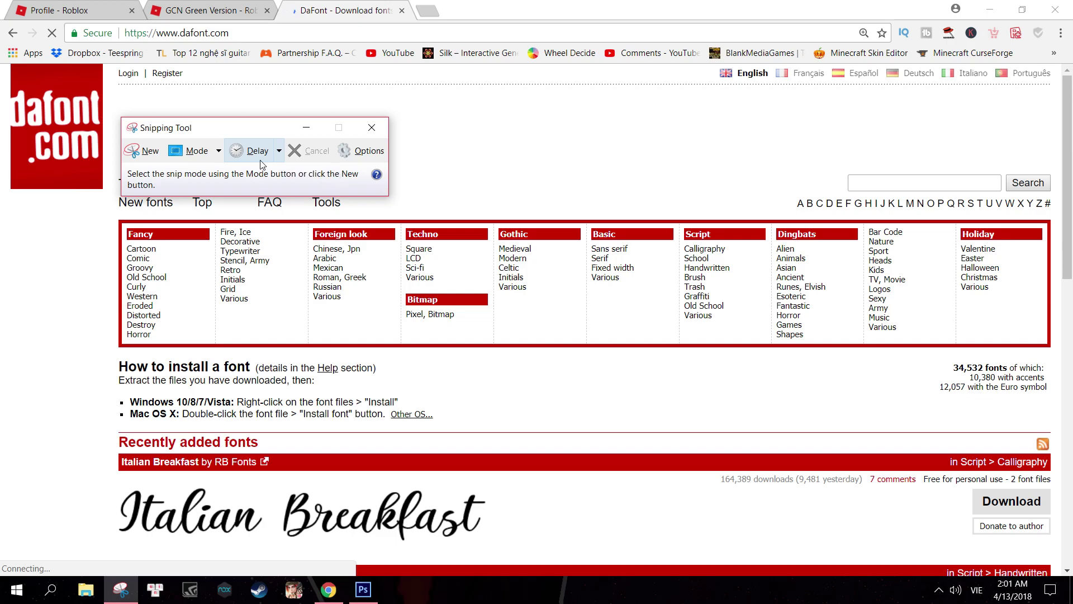
Move aside and minimize Snipping Tool, glance at the other tab, and return to DaFont
left_click_drag(242, 135, 275, 105)
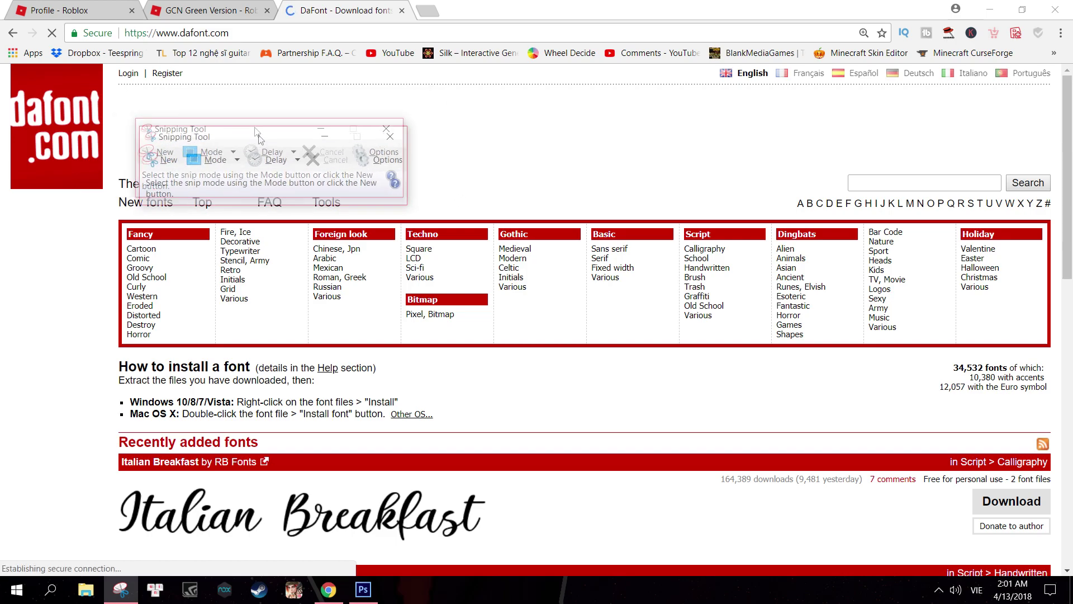
left_click(339, 99)
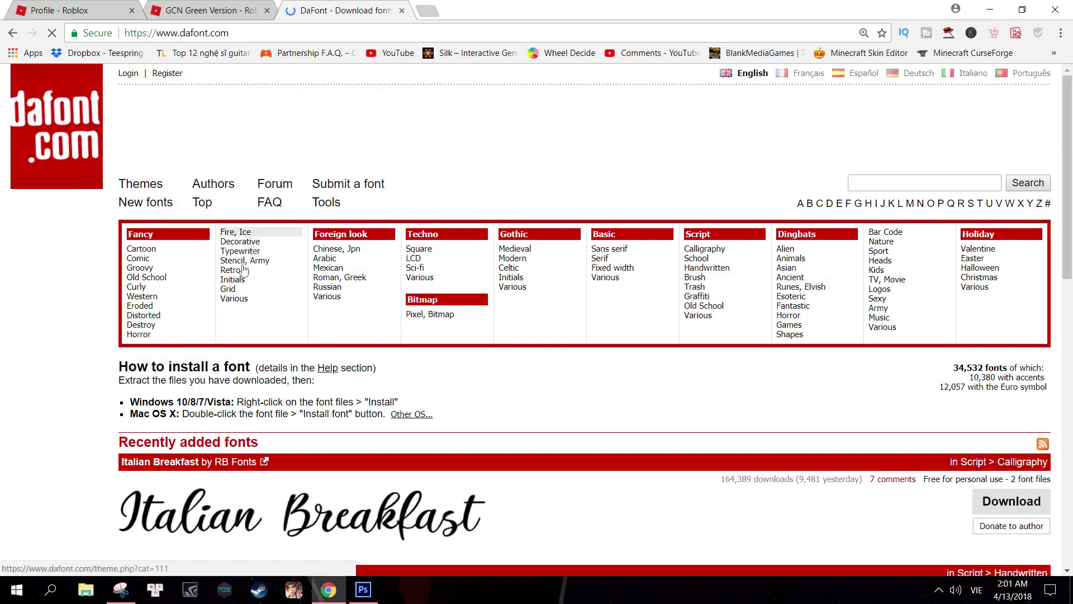
key("ctrl+shift+Tab")
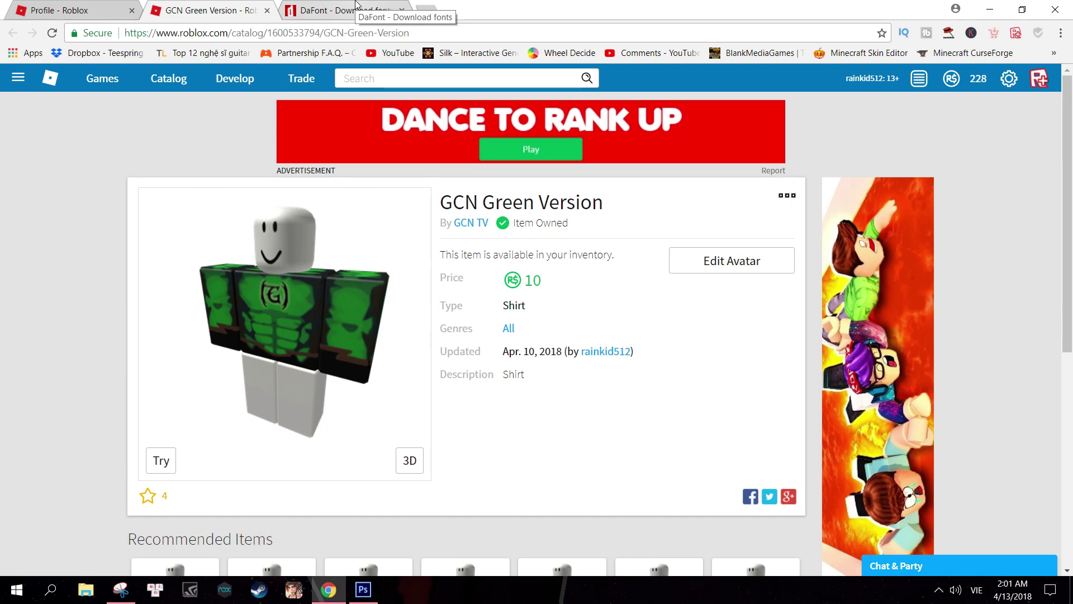
left_click(356, 7)
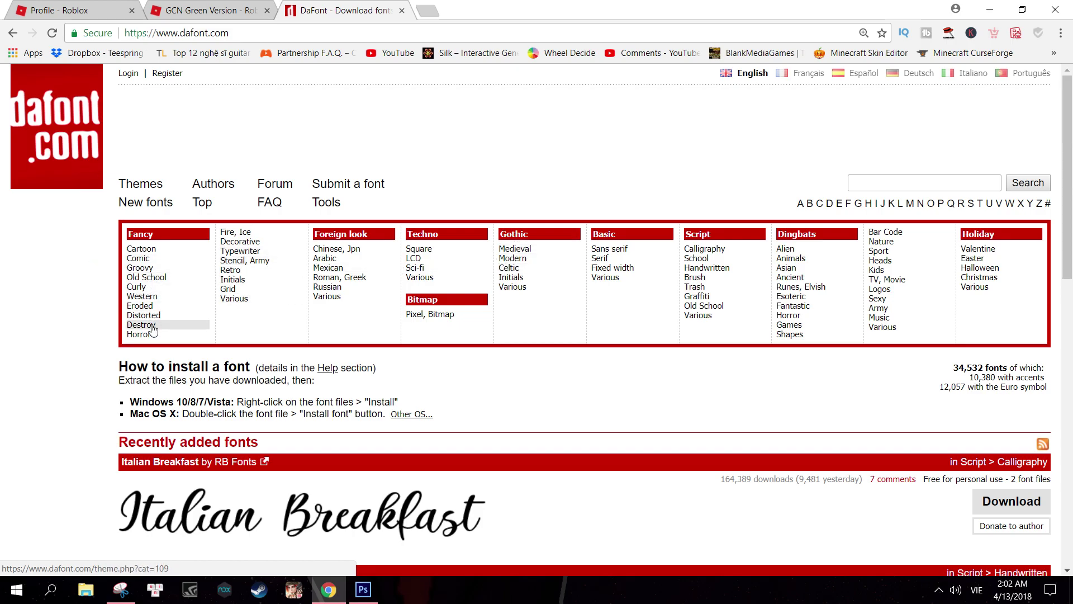
Choose the Fancy > Destroy category on the DaFont home page
scroll(463, 324, "down", 15)
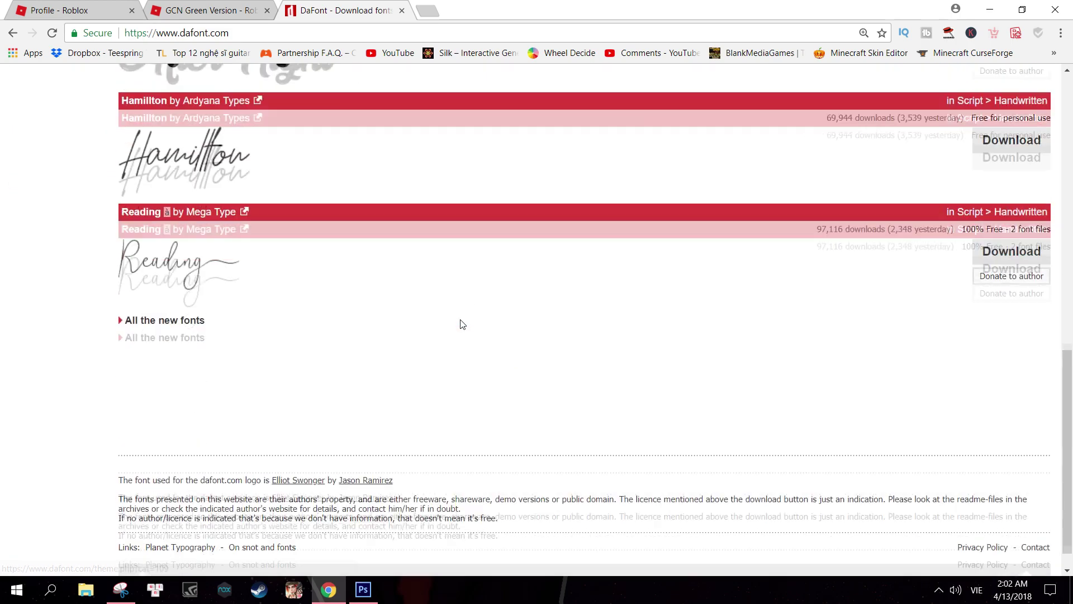
scroll(462, 321, "up", 15)
left_click(143, 303)
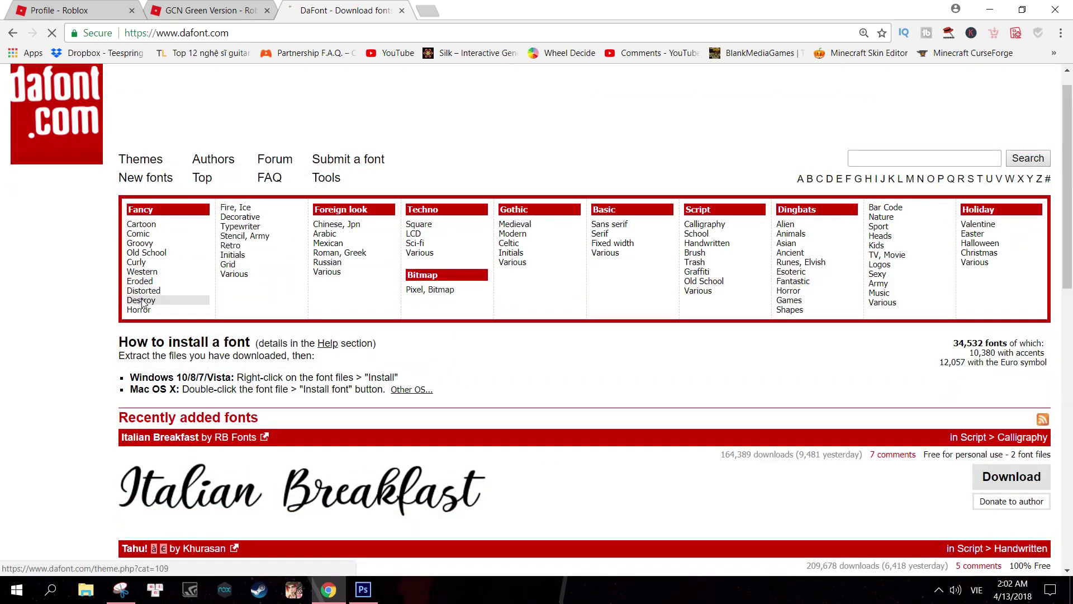
Open Gothic > Modern and scroll down through its font list toward page 5
scroll(300, 346, "down", 5)
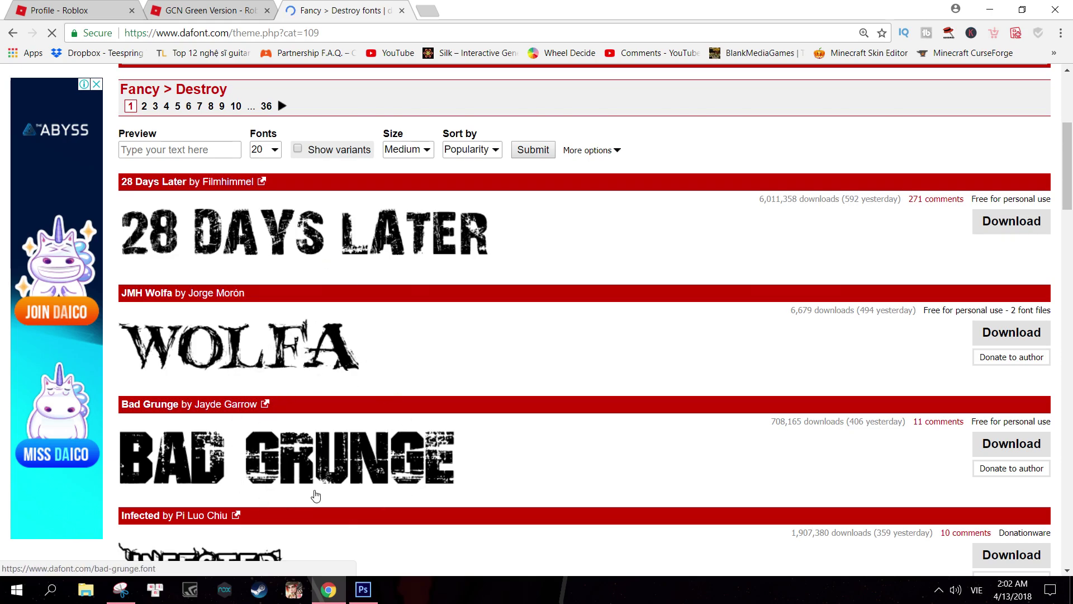
scroll(288, 363, "up", 5)
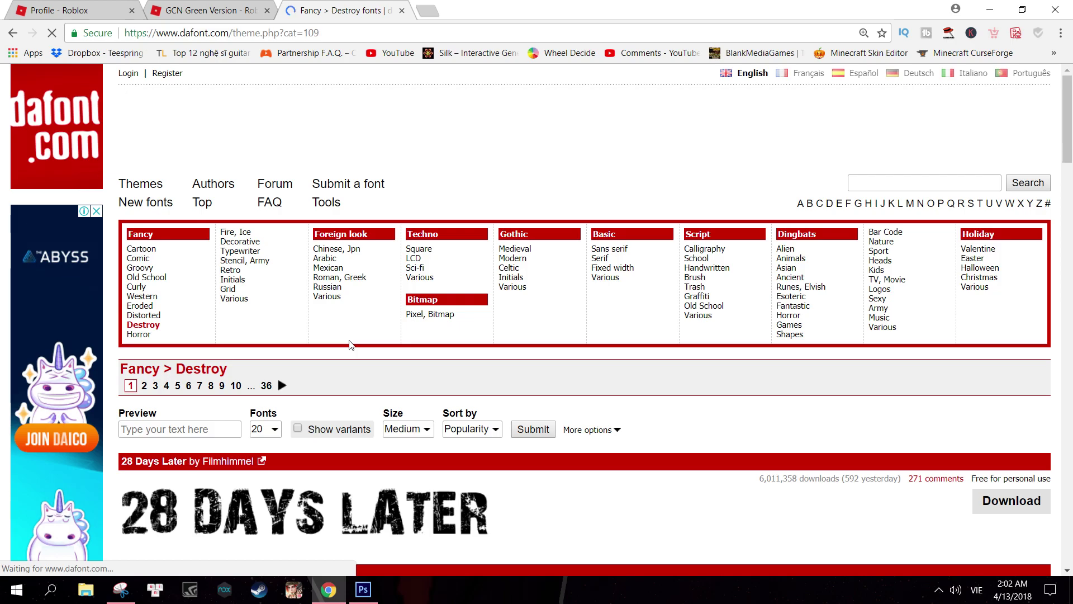
left_click(506, 258)
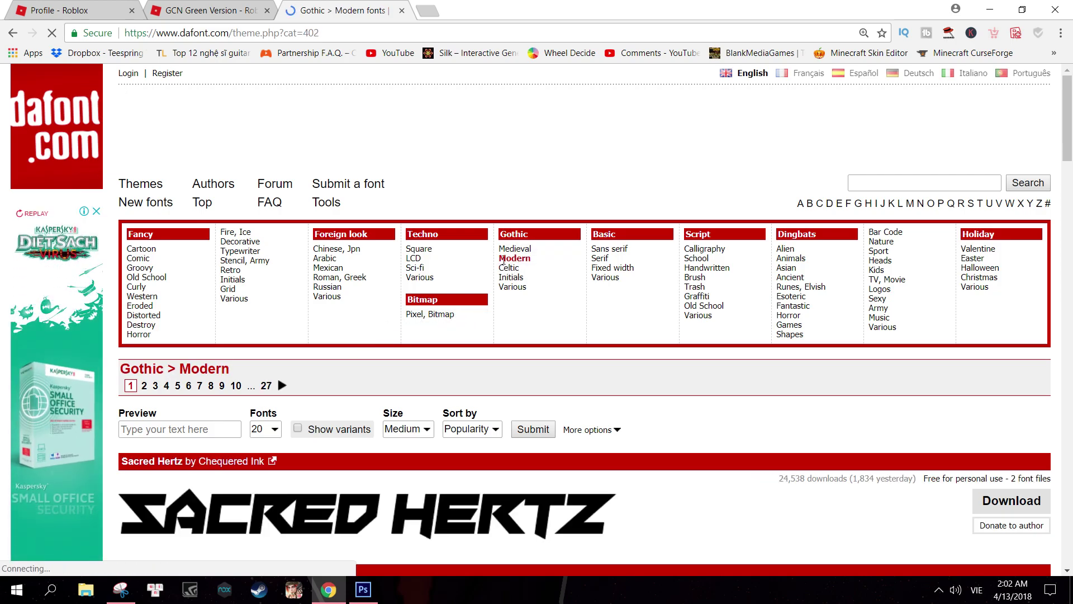
scroll(503, 341, "down", 4)
scroll(503, 341, "down", 7)
scroll(457, 401, "down", 10)
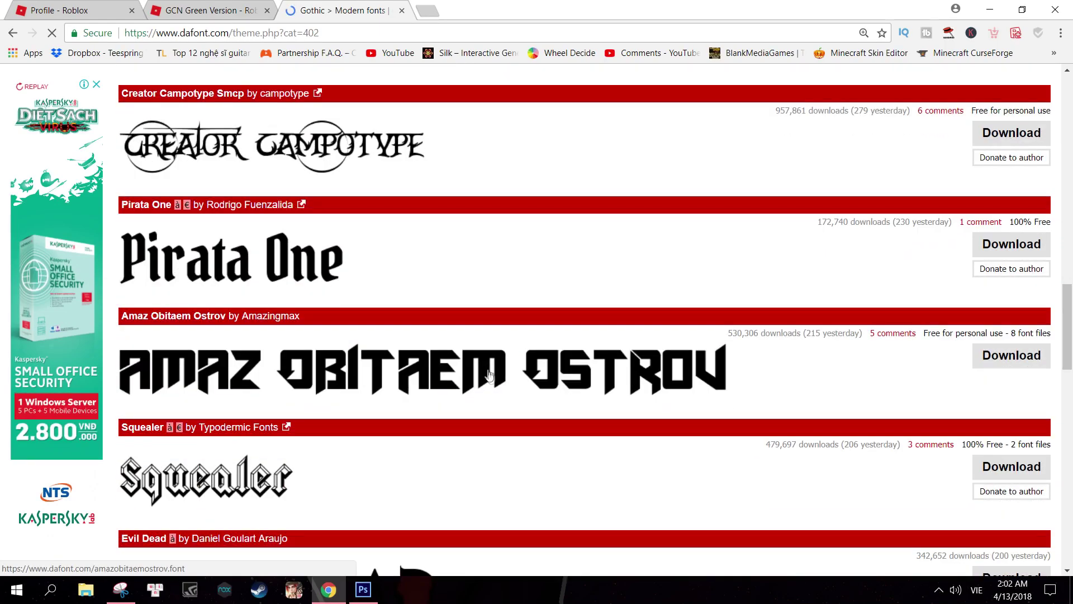
scroll(489, 374, "down", 3)
scroll(489, 375, "down", 2)
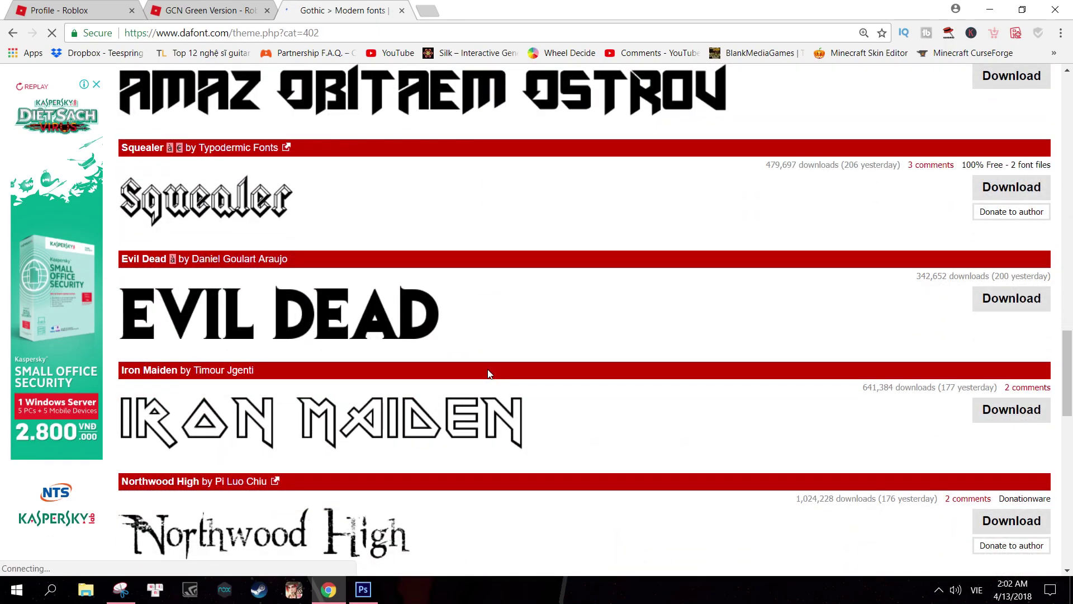
scroll(488, 371, "down", 1)
scroll(488, 372, "down", 5)
scroll(489, 373, "down", 2)
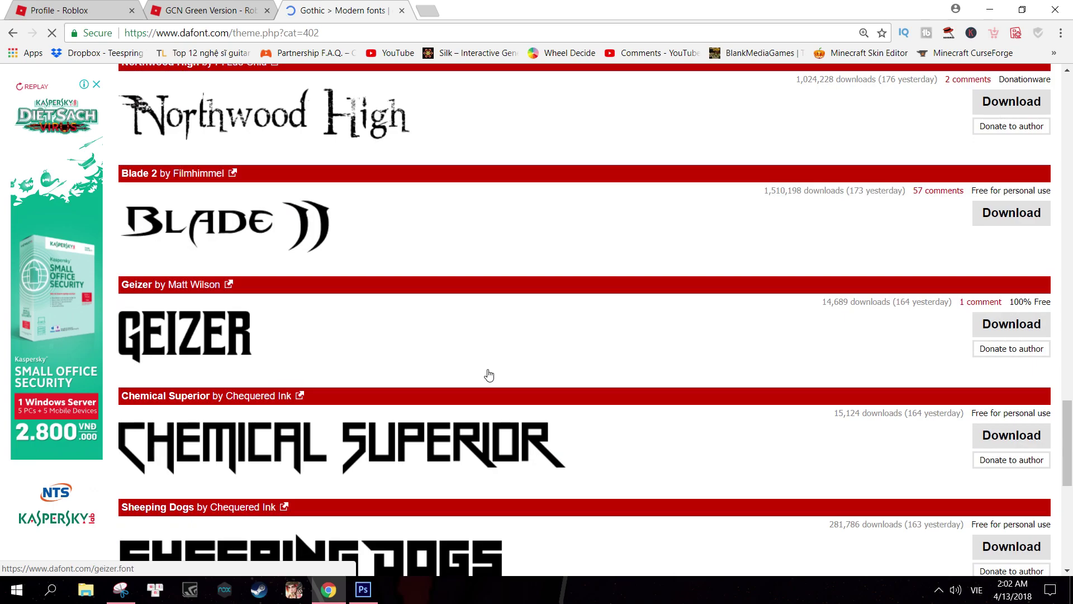
scroll(489, 375, "down", 5)
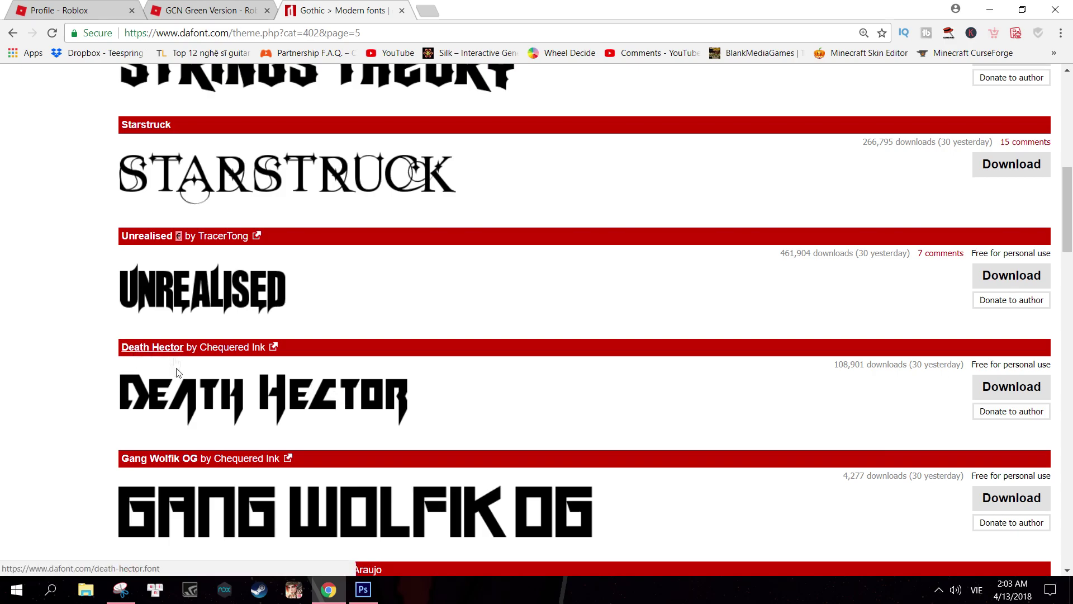
left_click(173, 412)
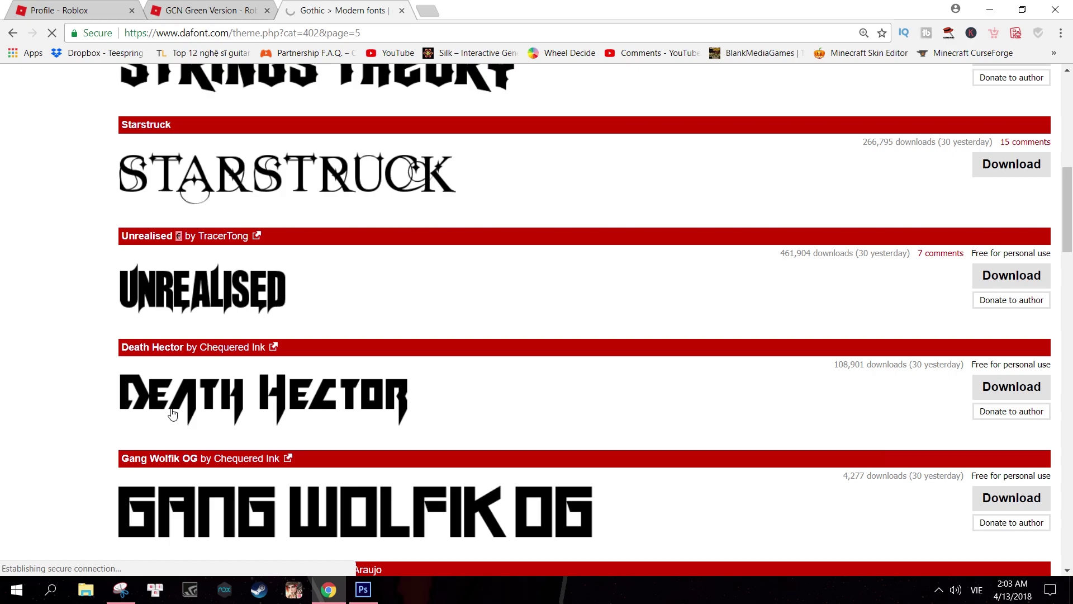
scroll(213, 324, "down", 8)
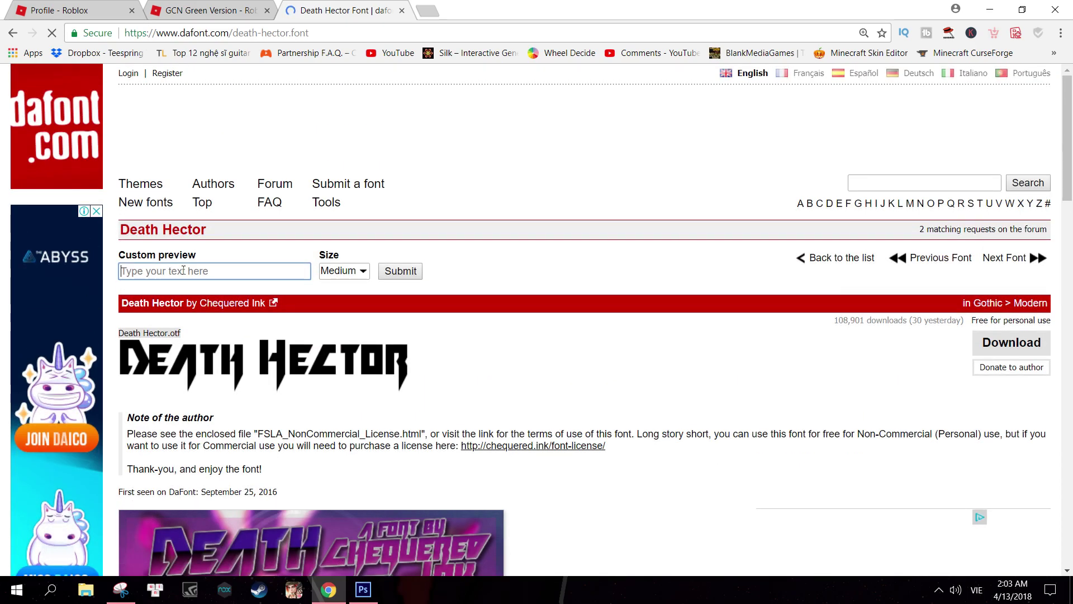
type("G")
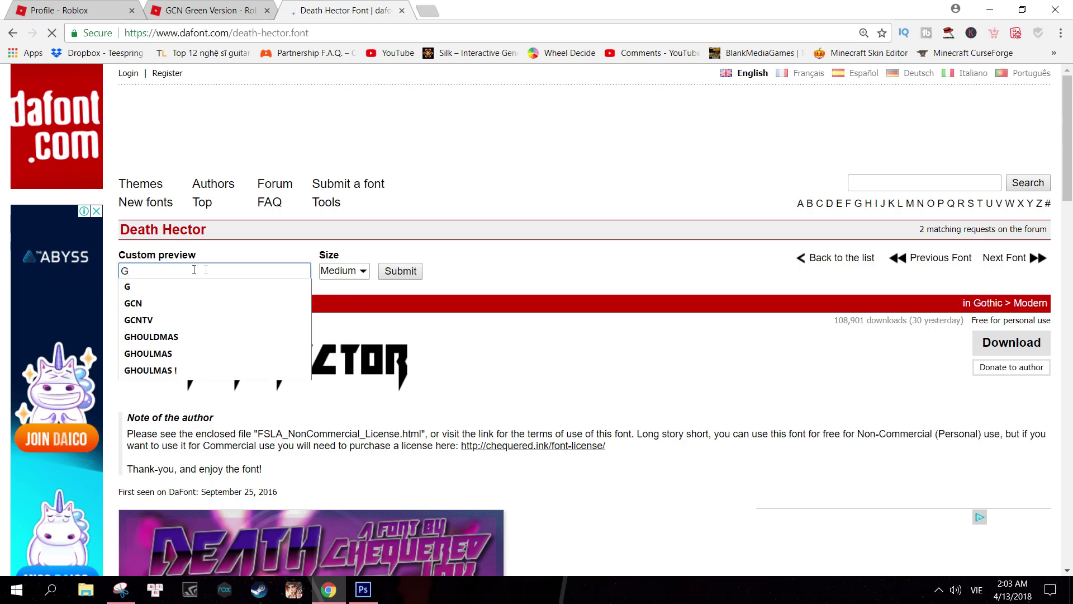
left_click(506, 274)
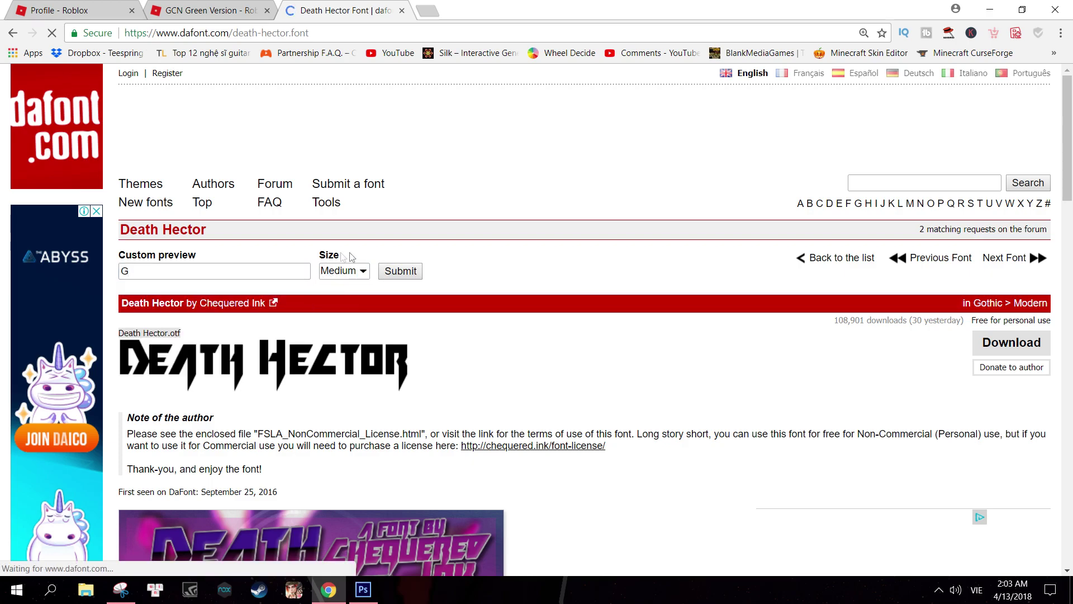
left_click(364, 273)
left_click(340, 323)
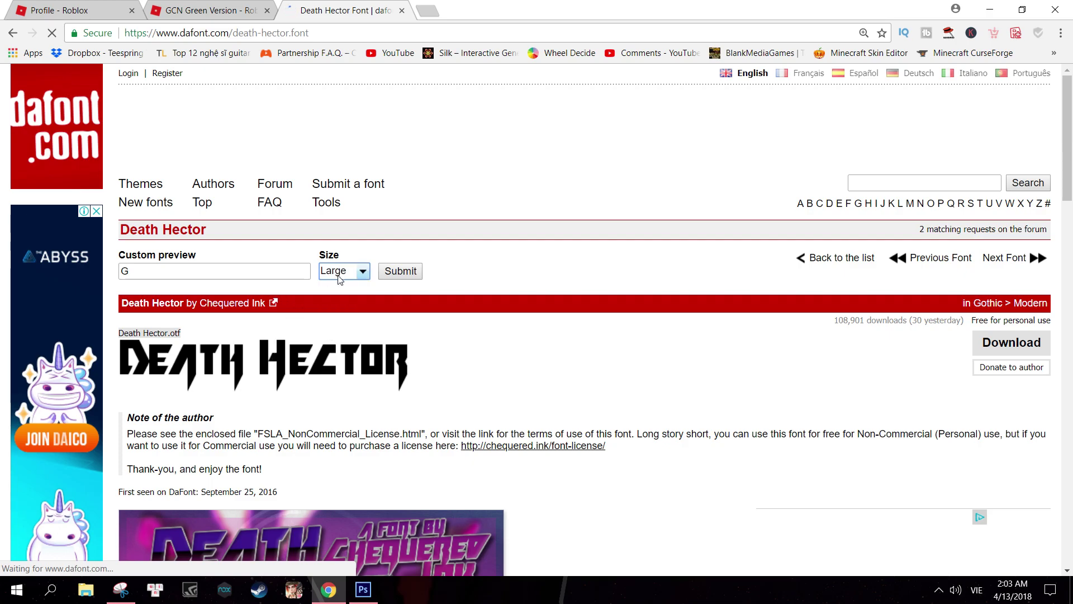
left_click(407, 272)
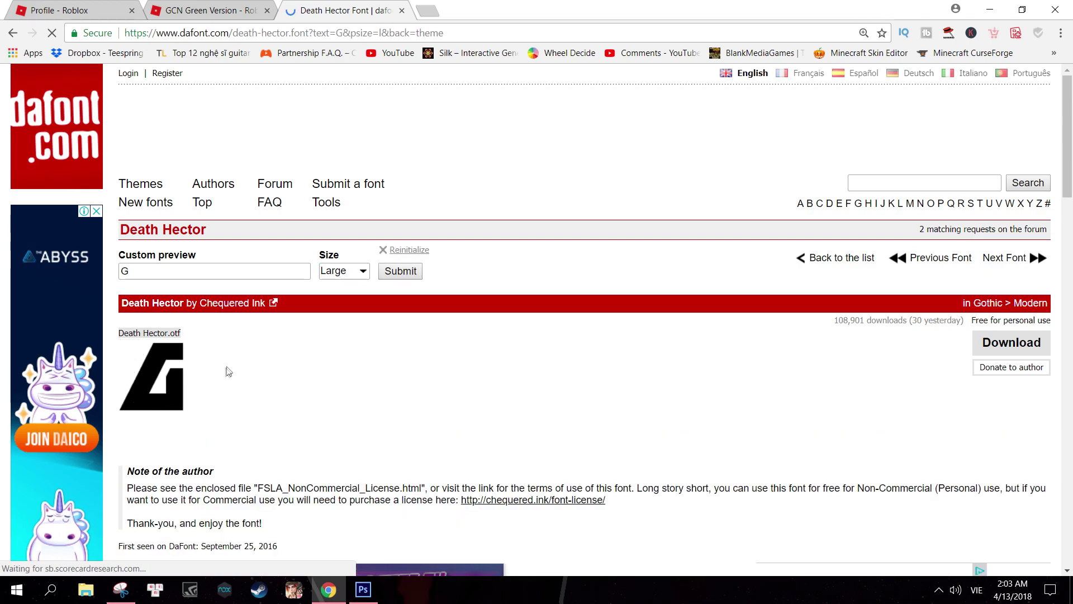
scroll(229, 371, "down", 10)
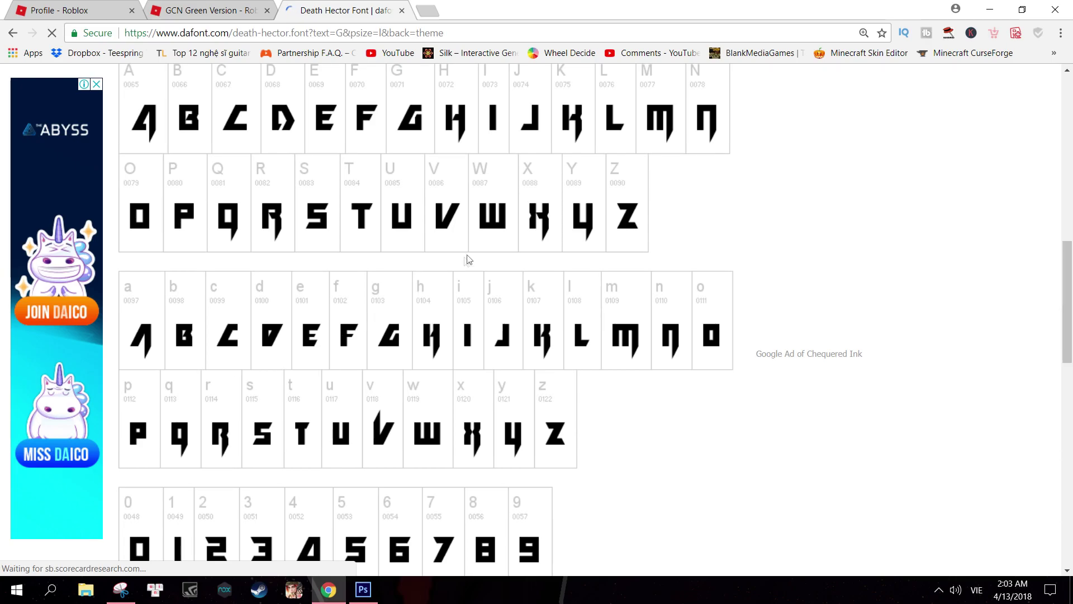
scroll(468, 259, "up", 2)
scroll(466, 266, "up", 2)
scroll(463, 268, "down", 3)
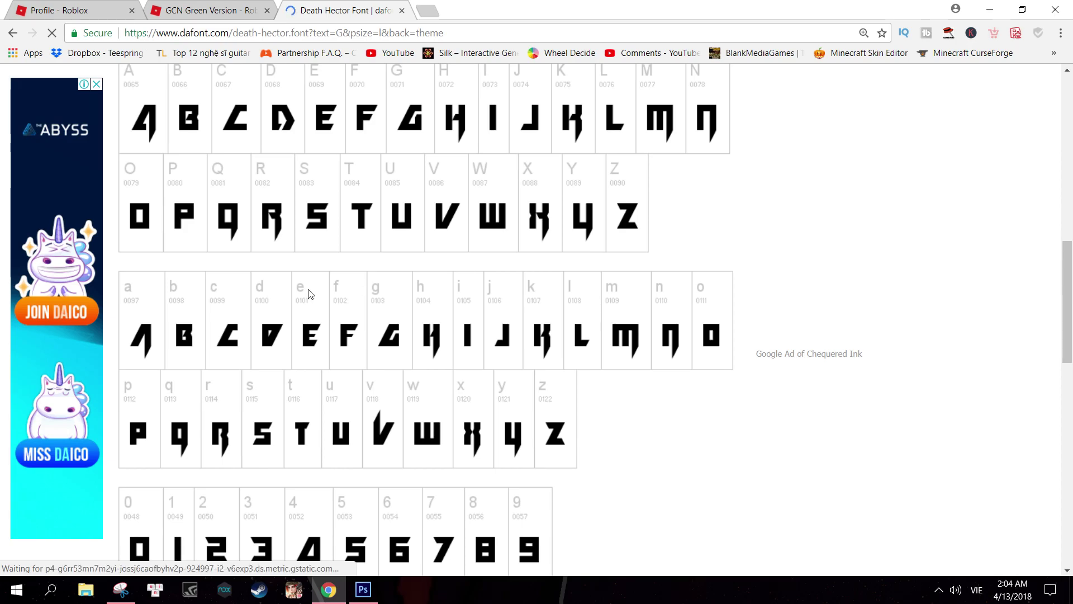
double_click(129, 271)
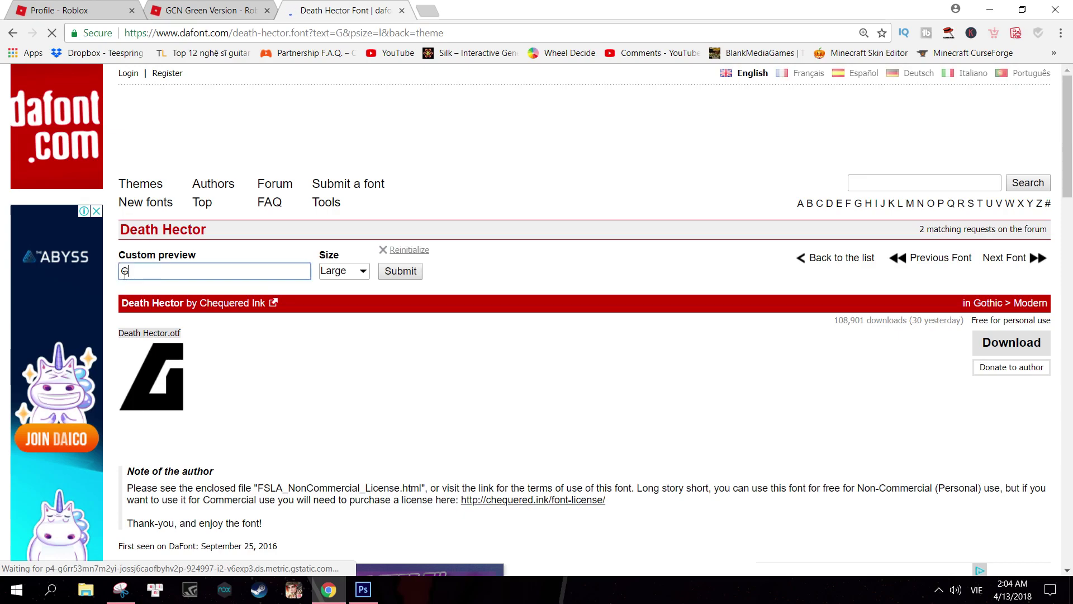
Preview the letter R in the Death Hector font
type("R")
key("Return")
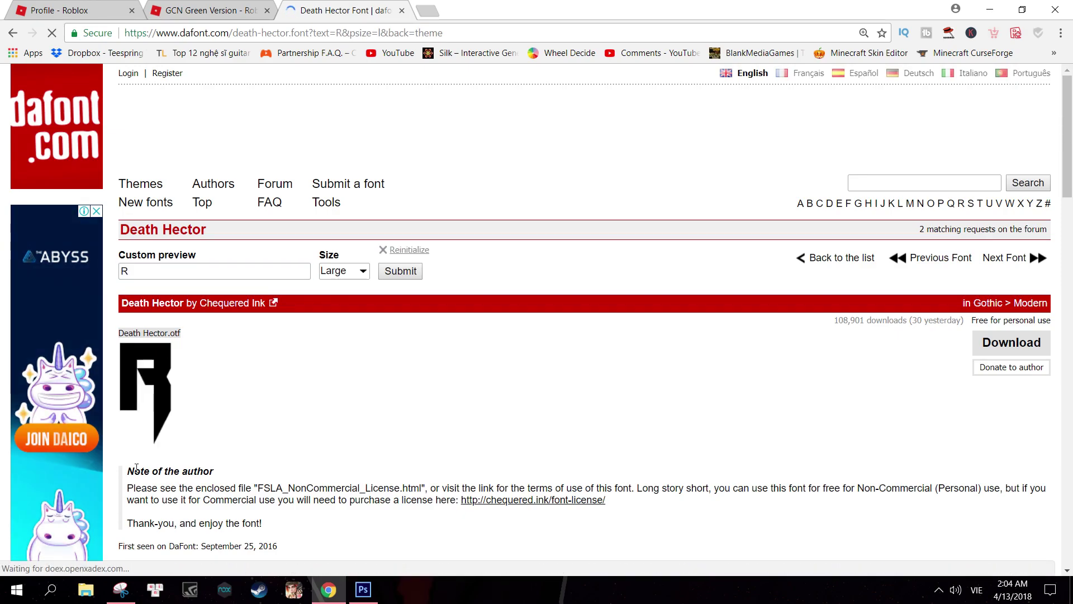
double_click(123, 271)
left_click(318, 347)
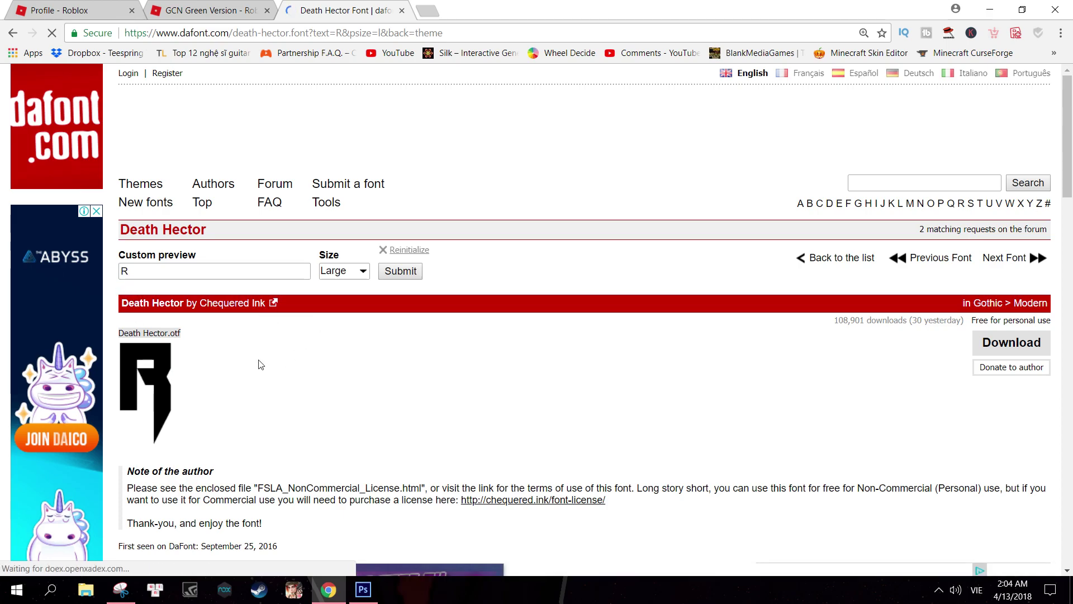
Snip a rectangle around the large Death Hector R preview
key("alt+Tab")
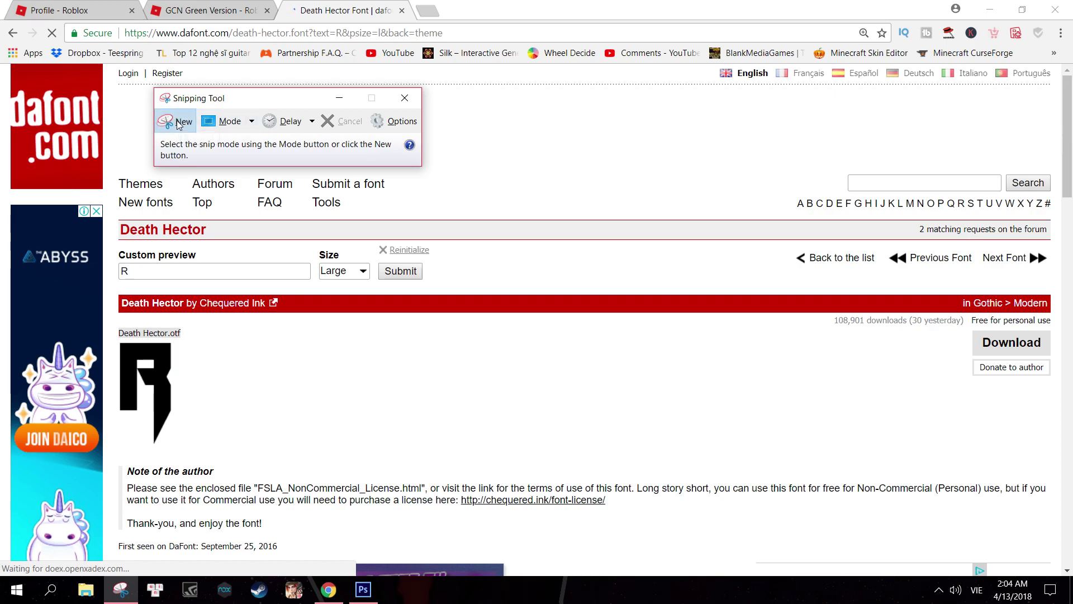
left_click(180, 121)
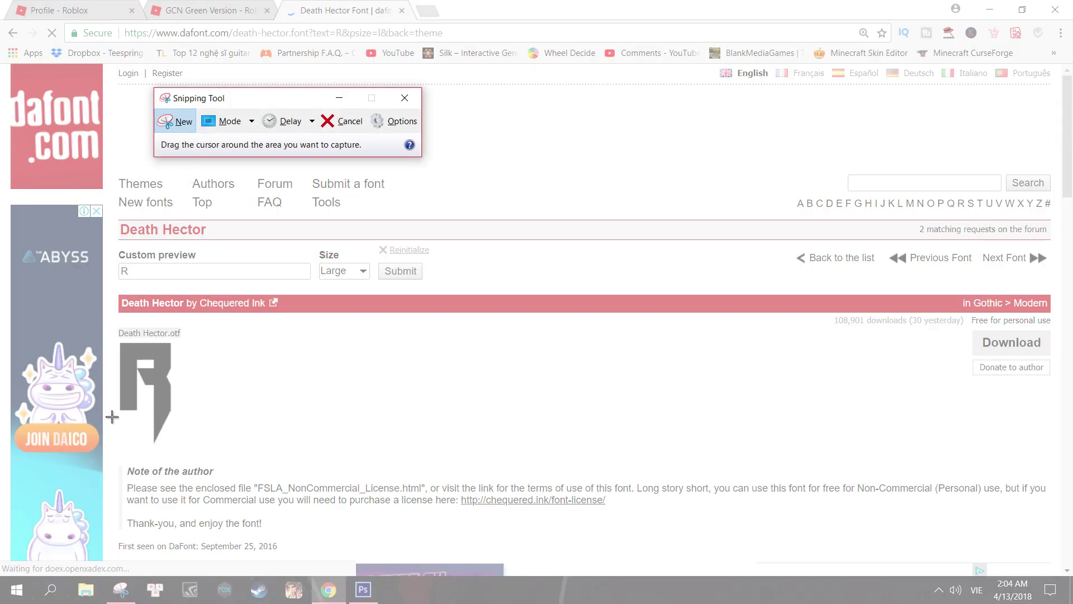
mouse_move(107, 339)
left_mouse_down()
mouse_move(197, 393)
mouse_move(190, 454)
left_mouse_up()
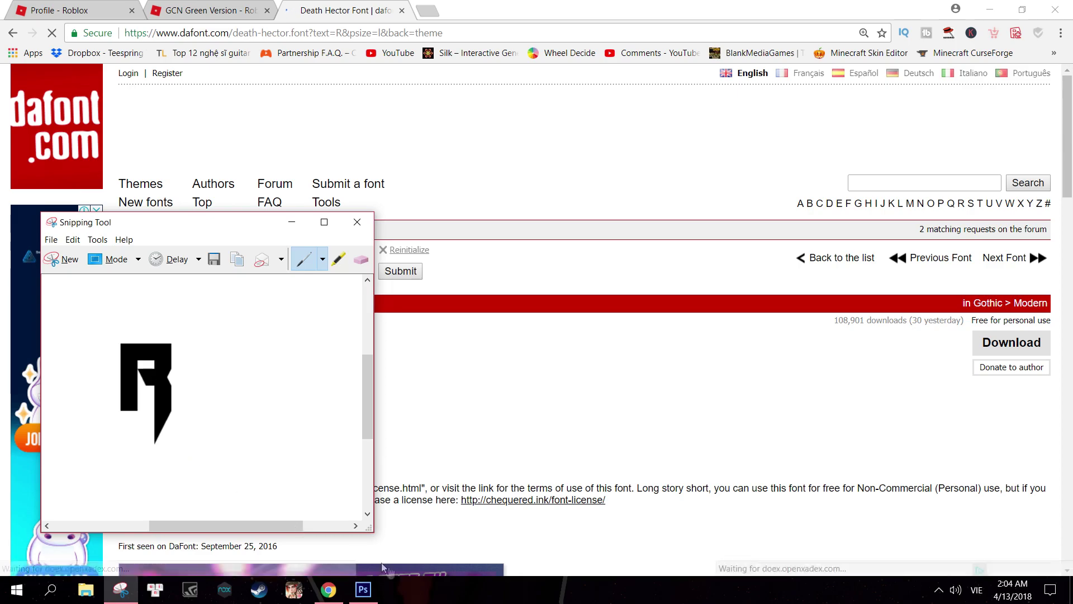
left_click(364, 589)
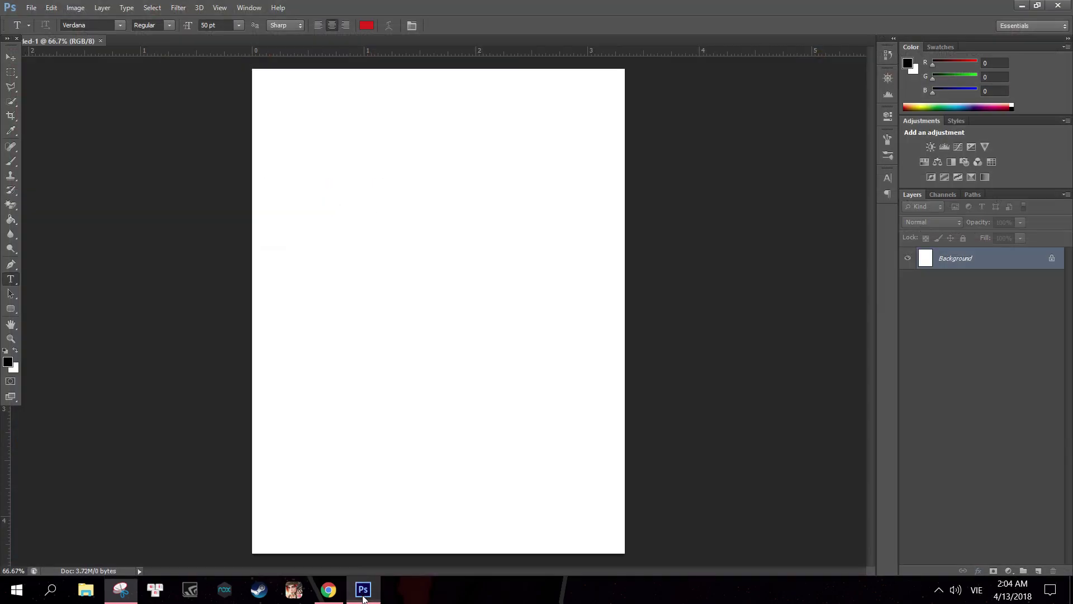
Create a 1000 × 1300 px, 300 ppi document in RGB Color mode
left_click(32, 7)
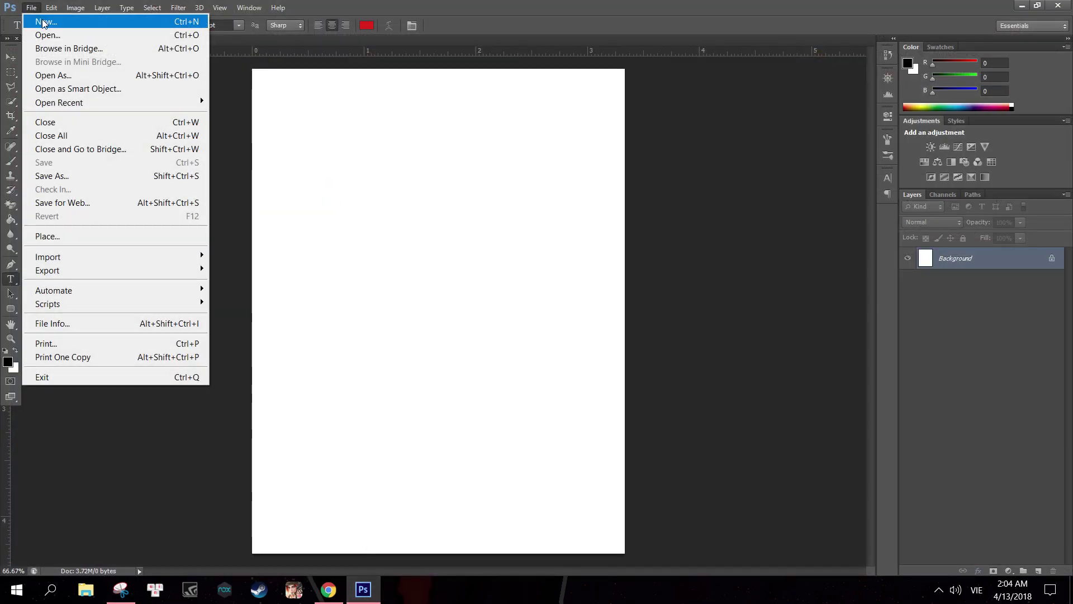
key("Tab")
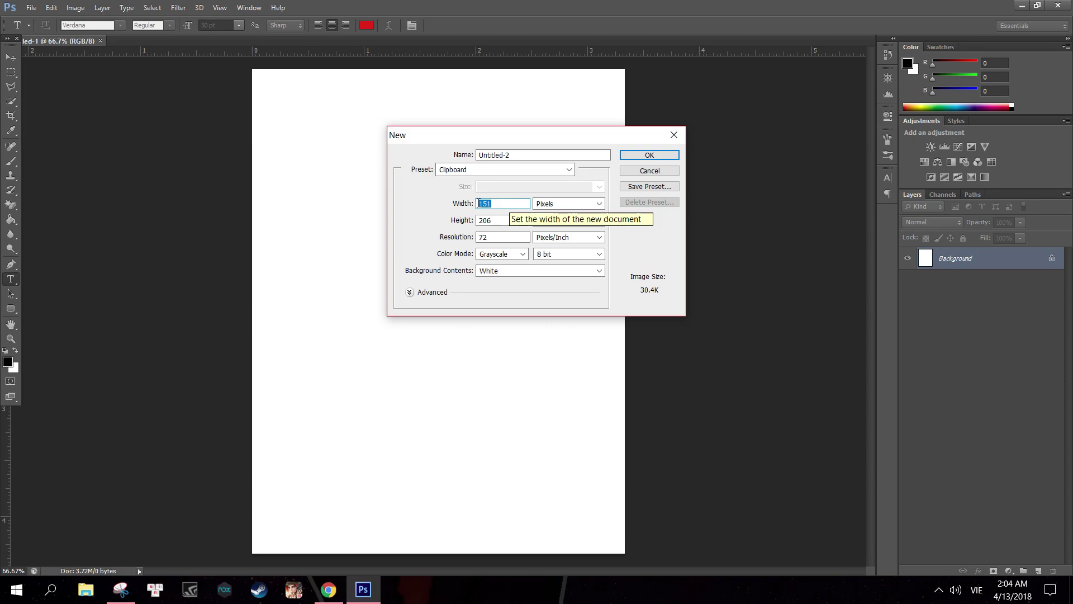
type("1000")
key("Tab")
type("1300")
key("Tab")
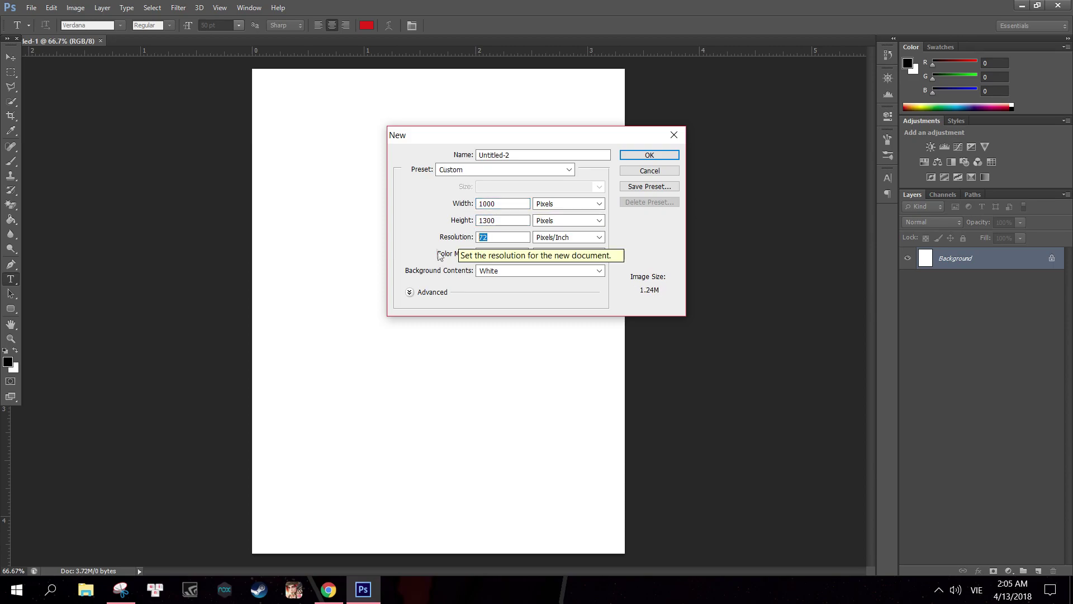
type("300")
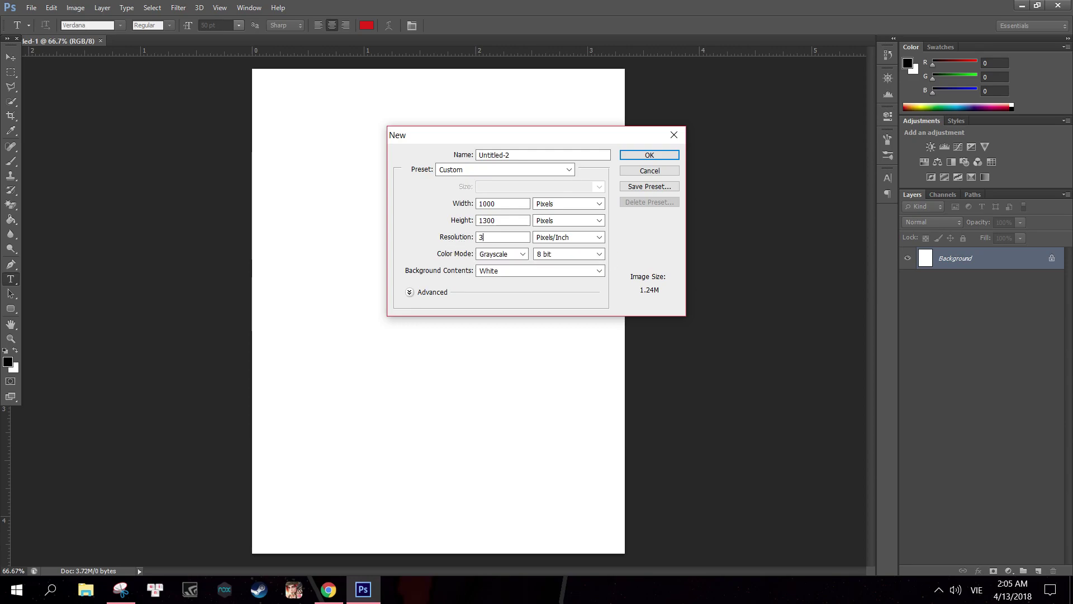
left_click(515, 256)
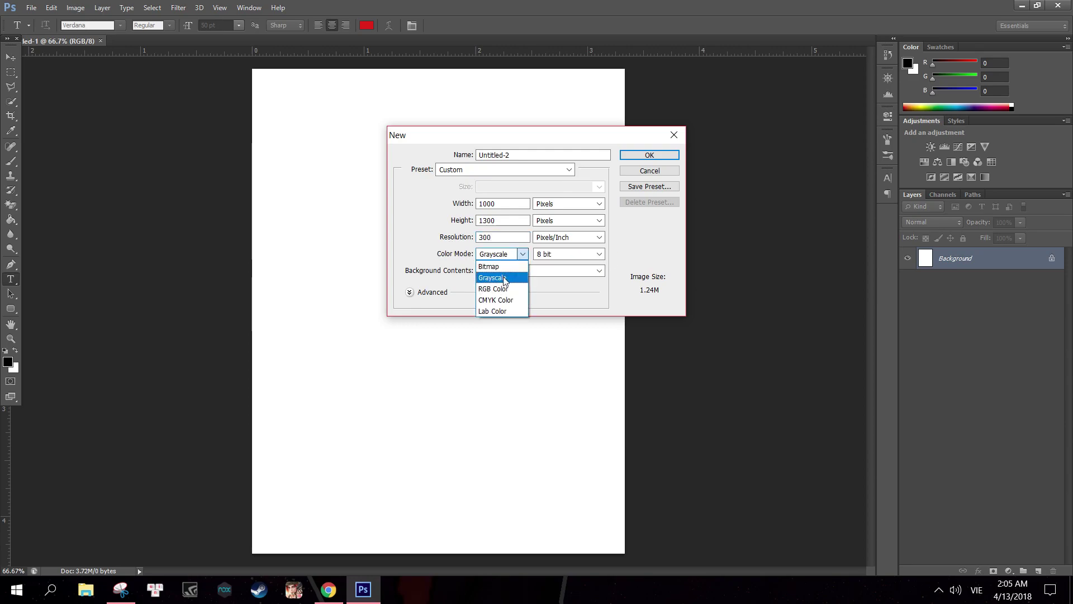
left_click(506, 290)
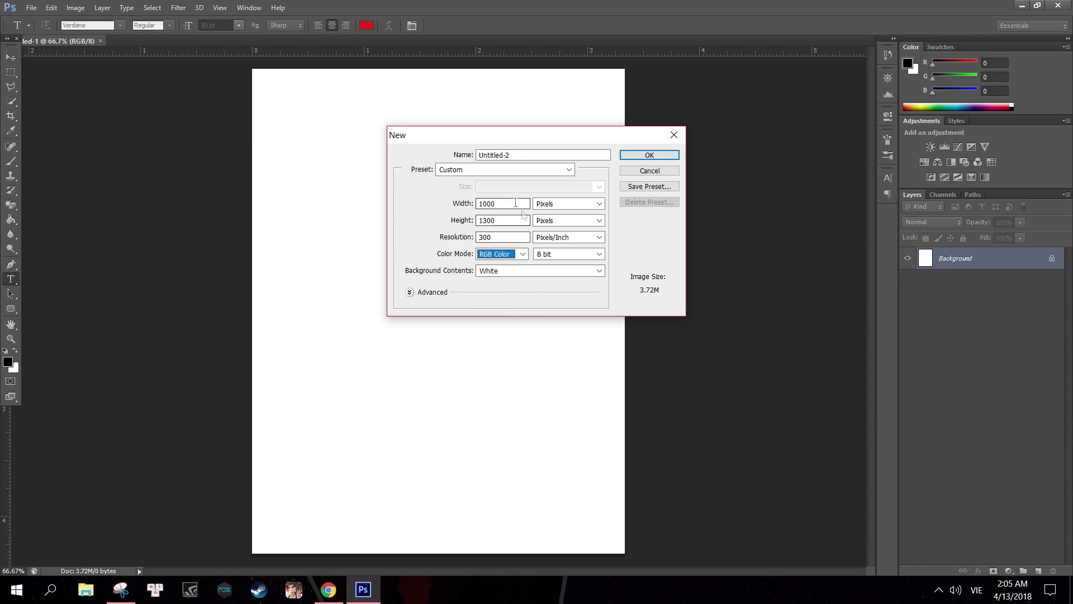
left_click(651, 156)
key("alt+Tab")
Paste the snipped R into the new document as Layer 1
mouse_move(204, 229)
left_mouse_down()
mouse_move(253, 180)
mouse_move(343, 167)
mouse_move(278, 163)
left_mouse_up()
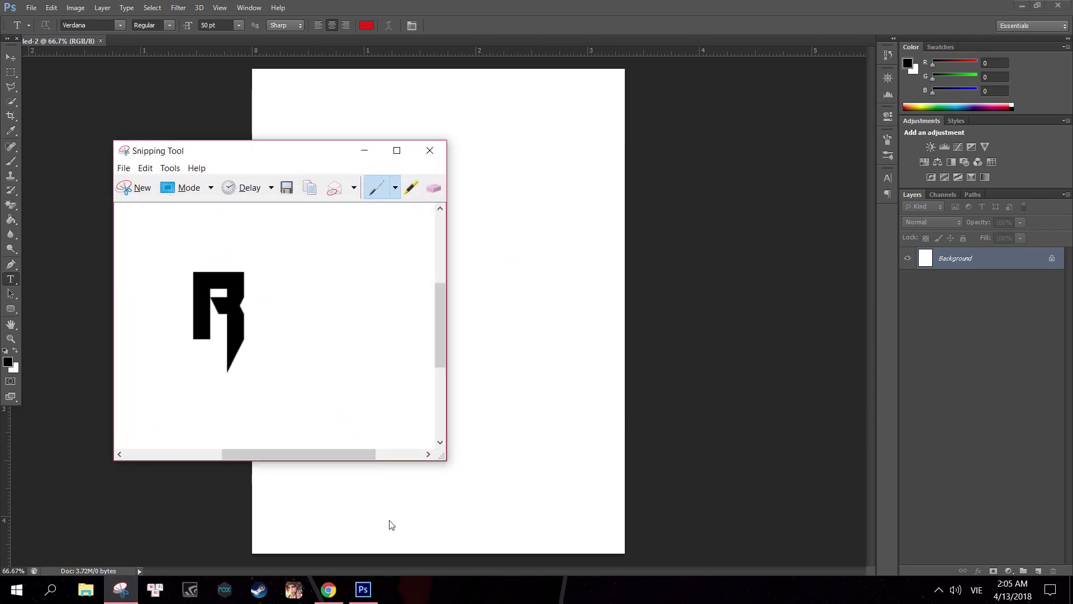
left_click(364, 150)
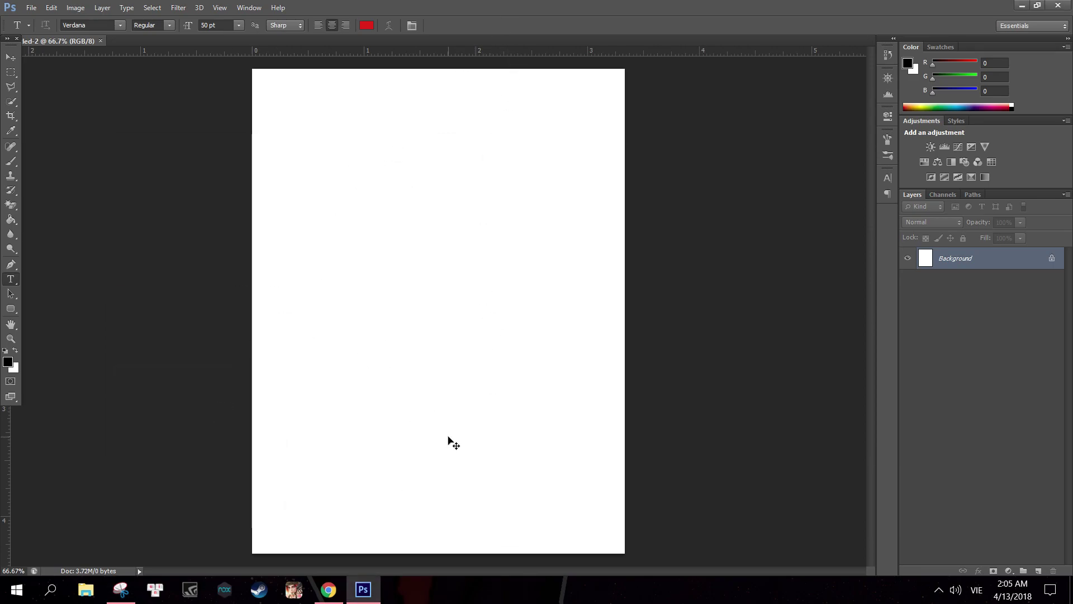
key("ctrl+v")
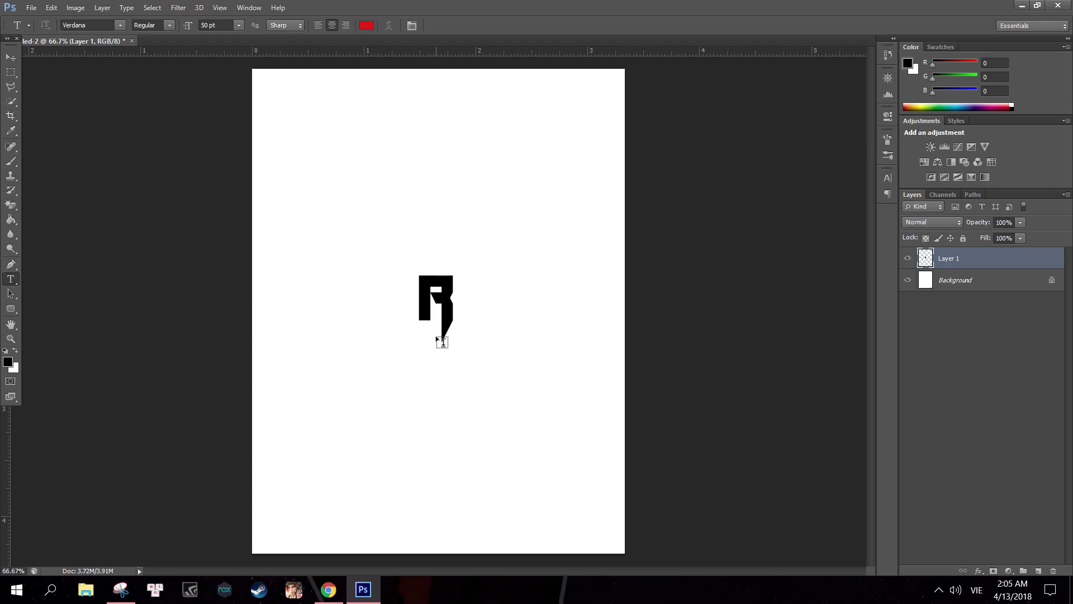
Scale the R up to about 465% and position it on the canvas
key("ctrl+t")
mouse_move(466, 273)
left_mouse_down()
mouse_move(479, 244)
mouse_move(613, 110)
mouse_move(589, 104)
left_mouse_up()
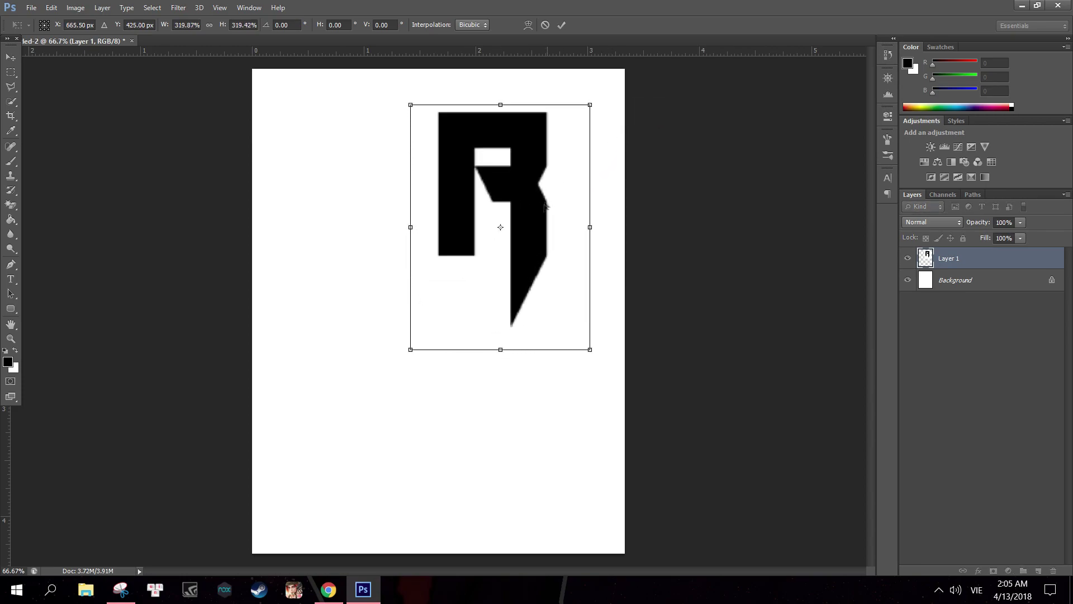
left_click_drag(547, 202, 431, 219)
mouse_move(474, 367)
left_mouse_down()
mouse_move(531, 448)
mouse_move(514, 407)
left_mouse_up()
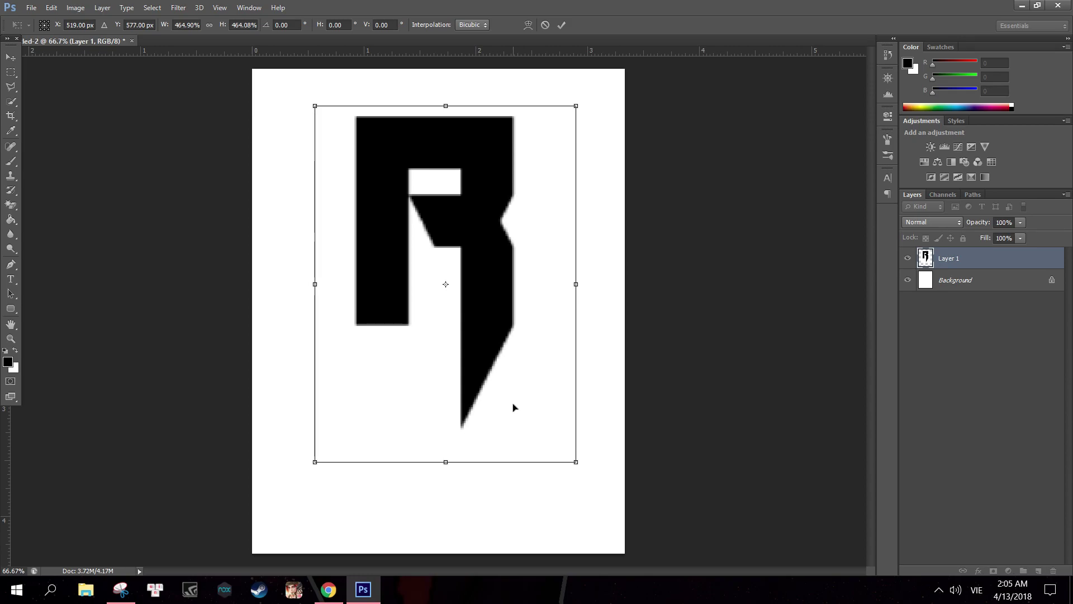
key("t")
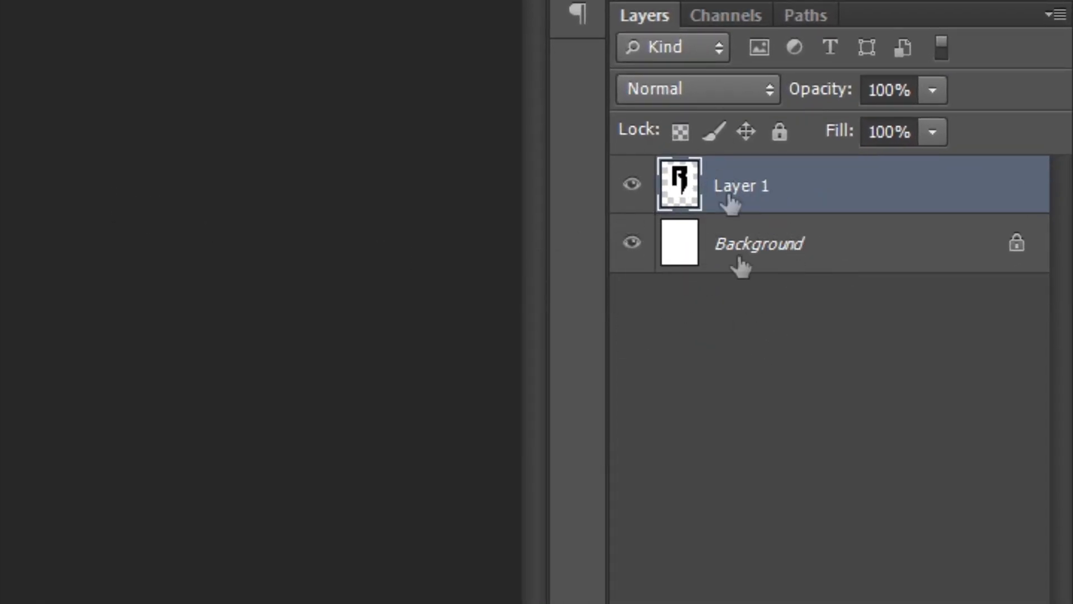
Hide the Background layer and select the Magic Eraser with Layer 1 active
left_click(629, 246)
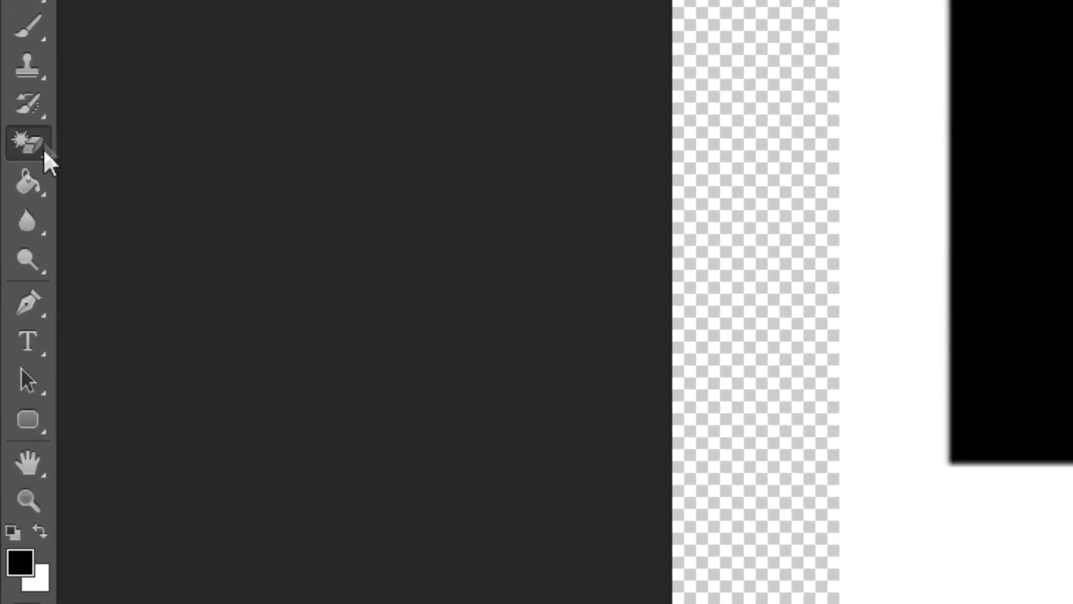
right_click(19, 148)
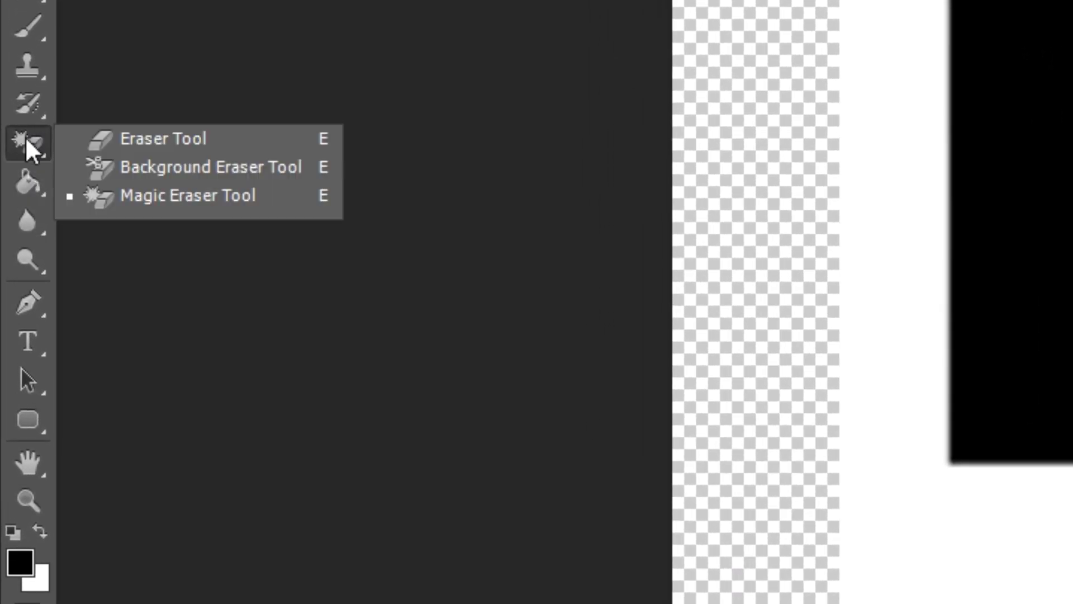
left_click(149, 197)
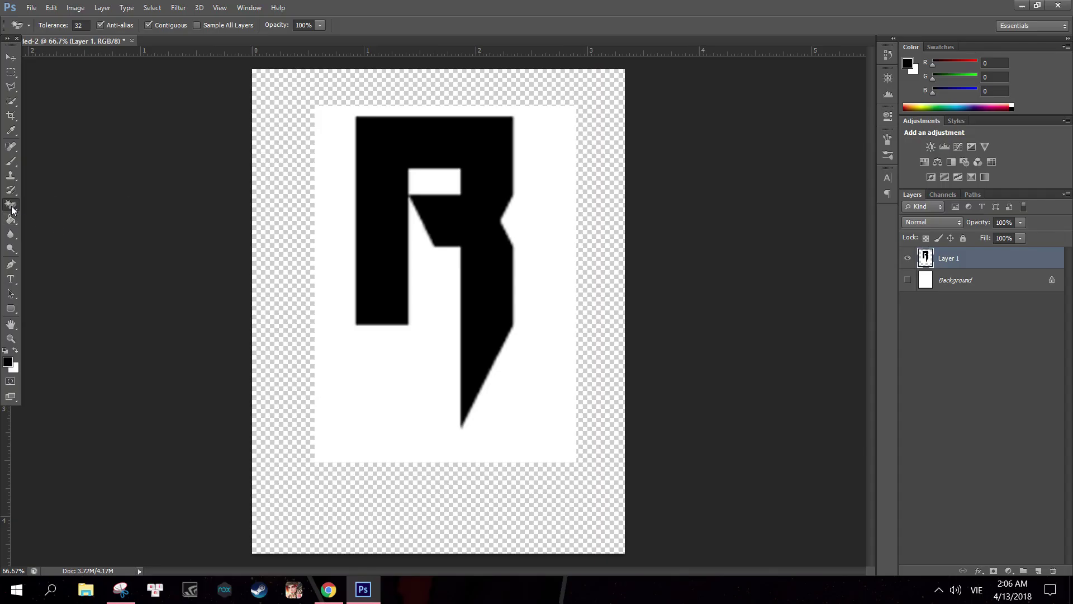
right_click(12, 208)
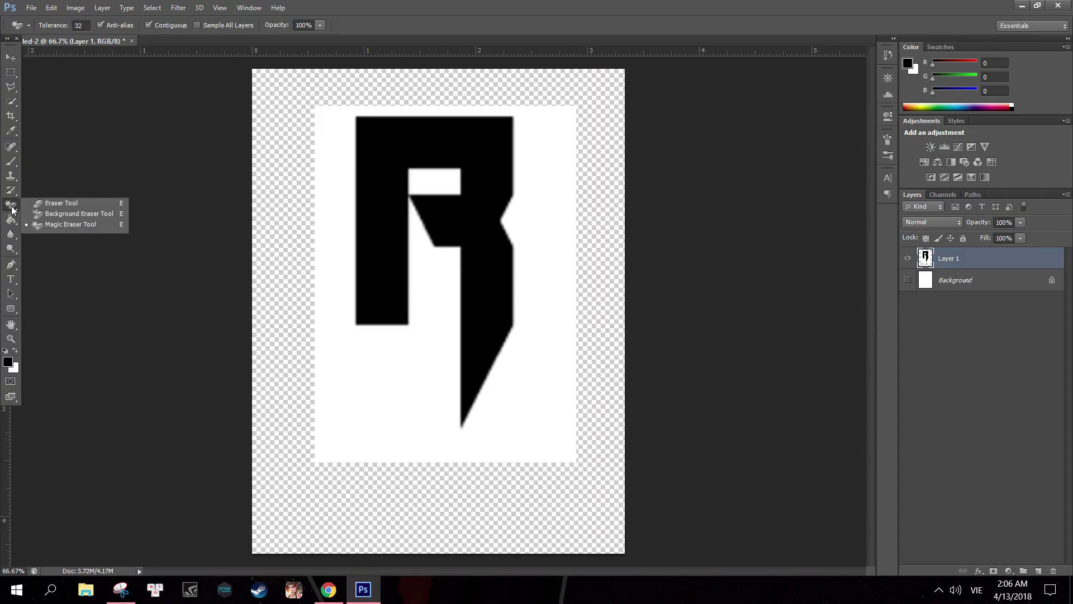
left_click(55, 228)
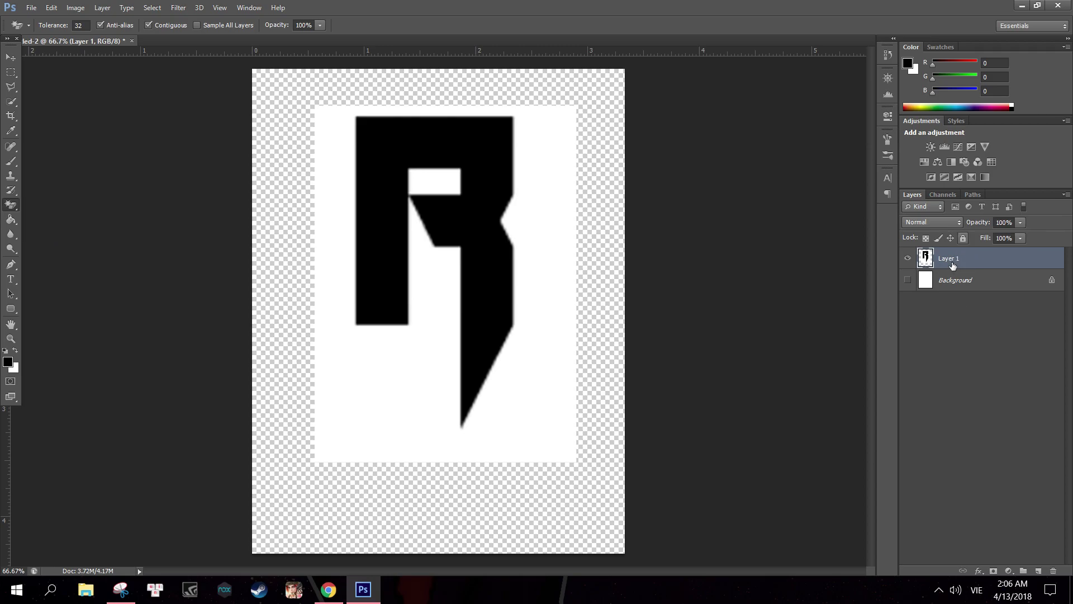
left_click(966, 278)
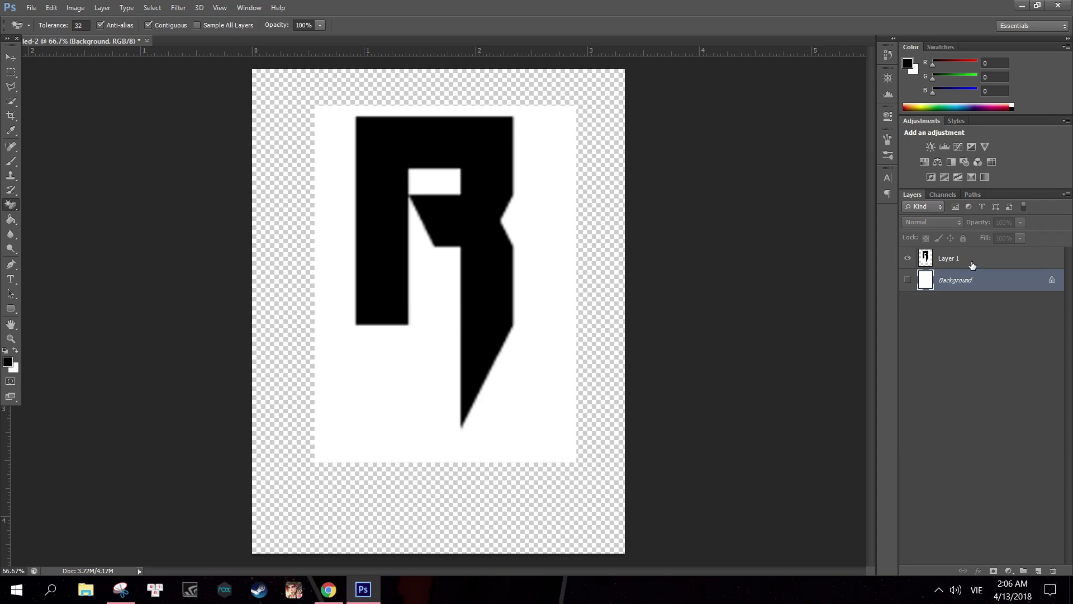
left_click(972, 265)
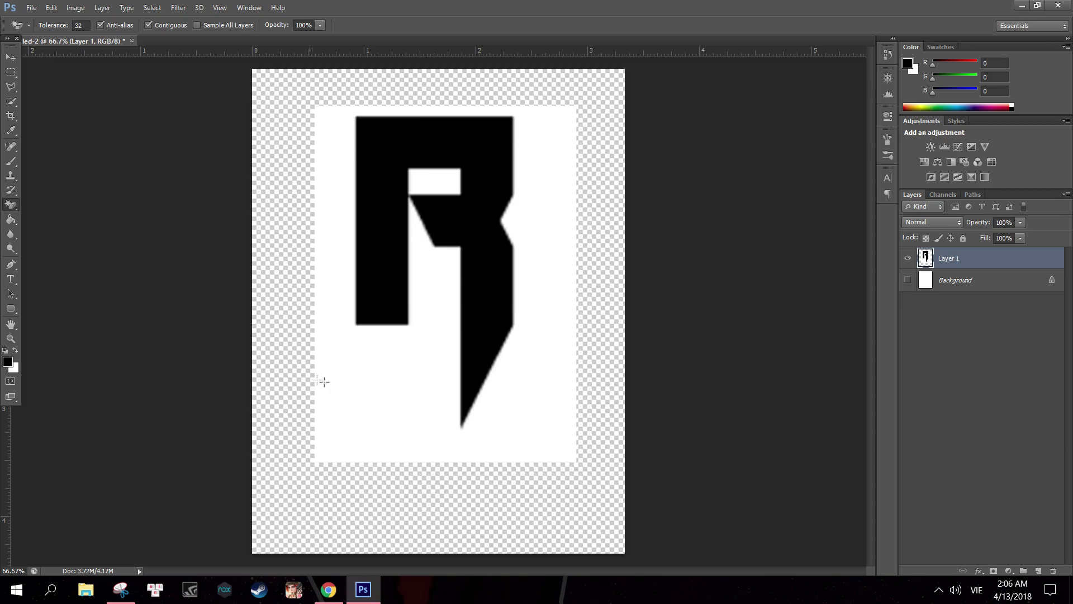
Erase the white around the R and inside its counter, then show the Background
left_click(323, 381)
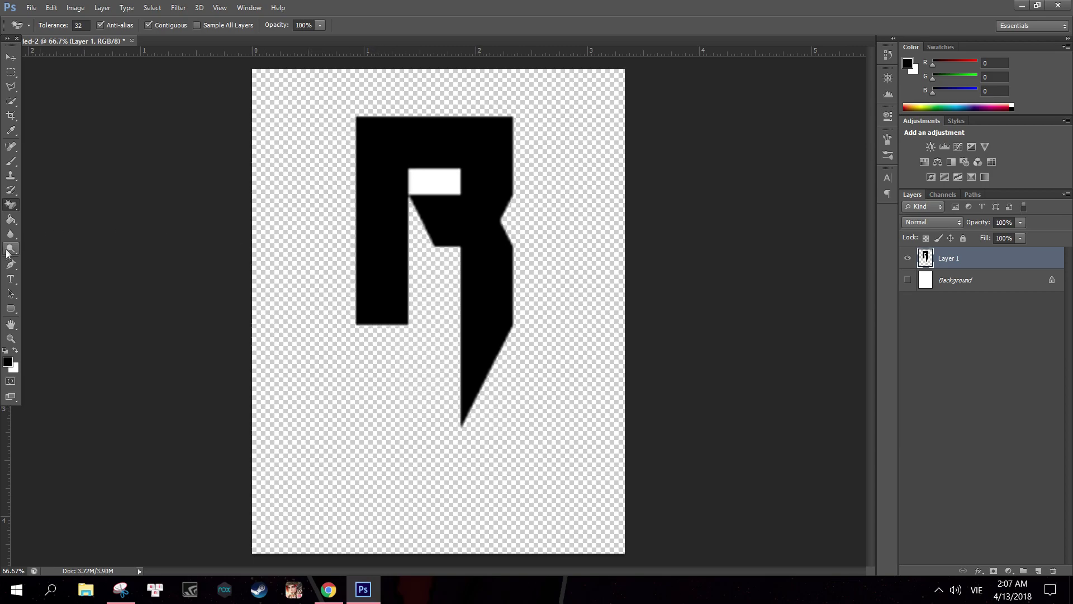
right_click(11, 205)
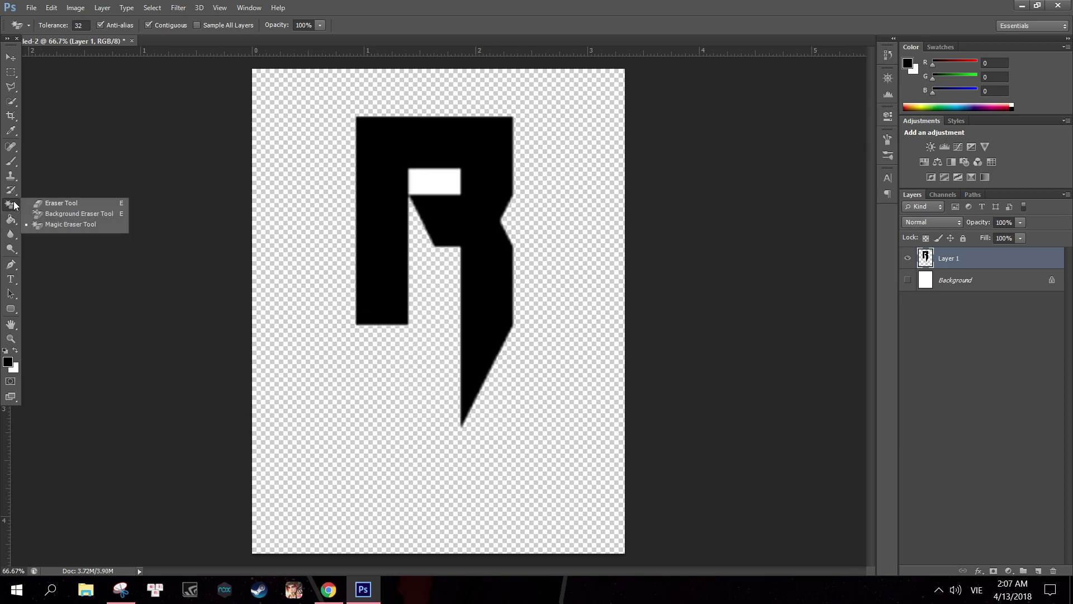
left_click(57, 226)
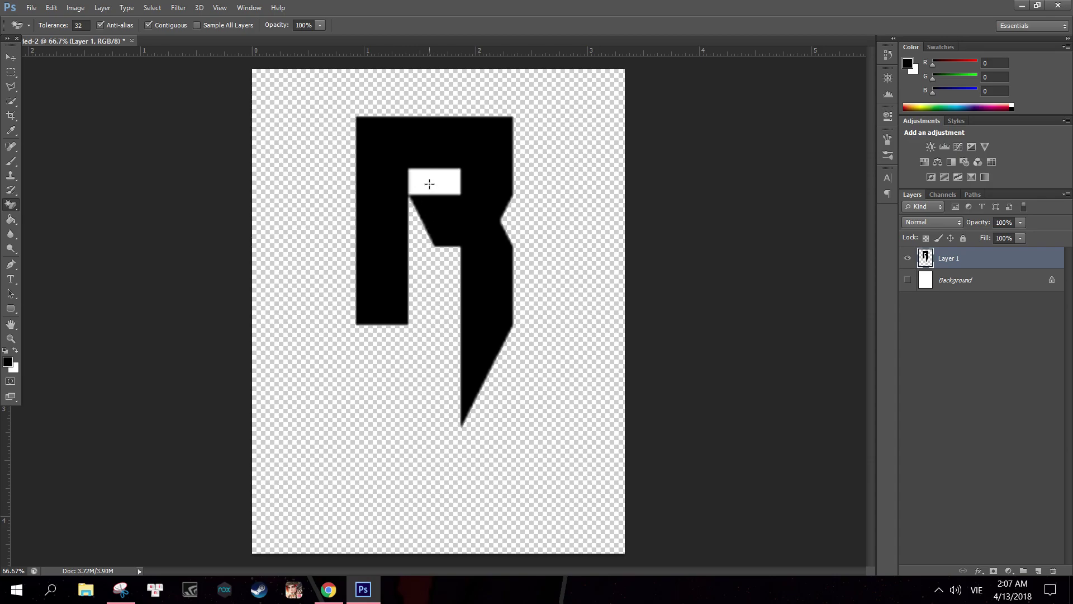
left_click(430, 184)
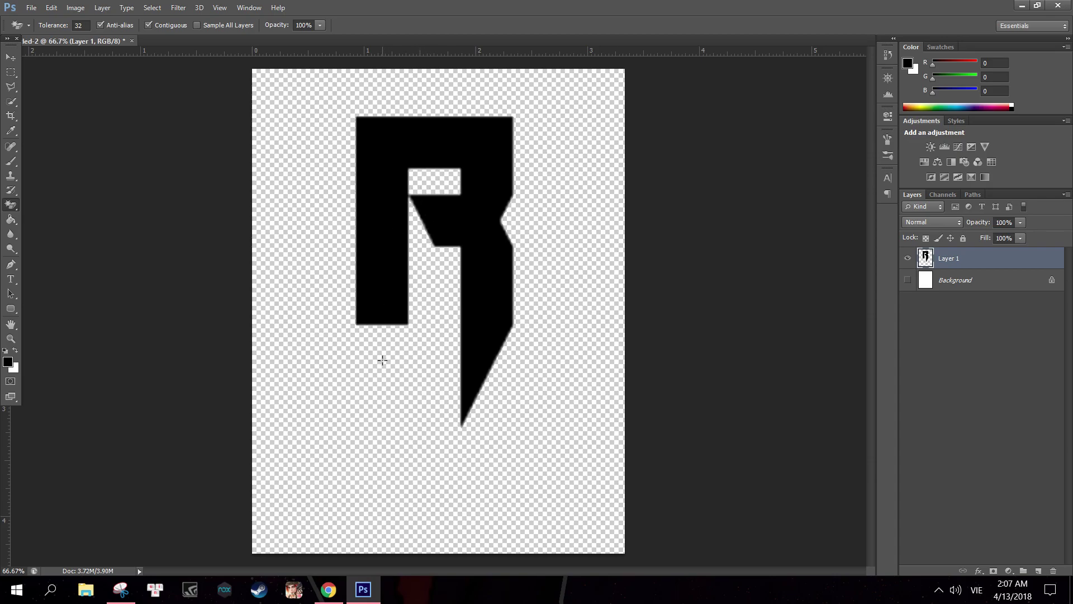
left_click(908, 280)
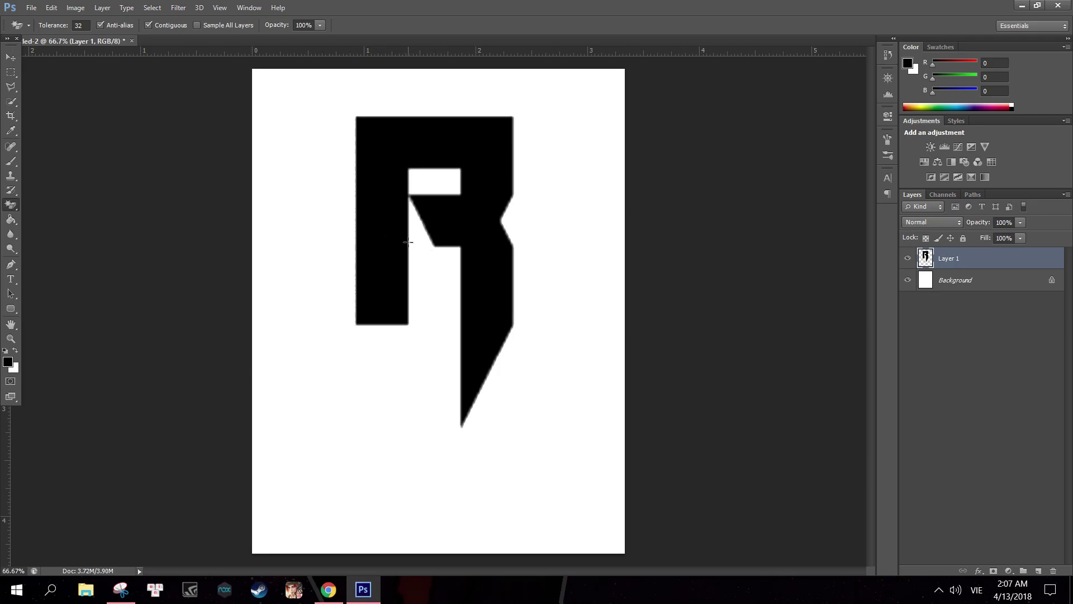
left_click(329, 589)
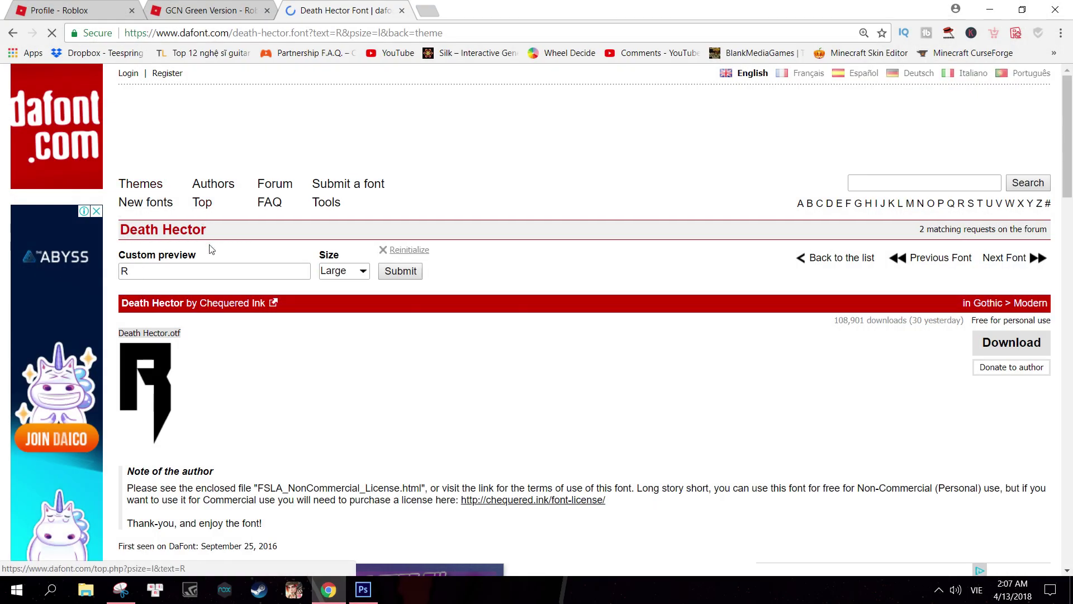
scroll(321, 327, "down", 8)
scroll(321, 327, "down", 6)
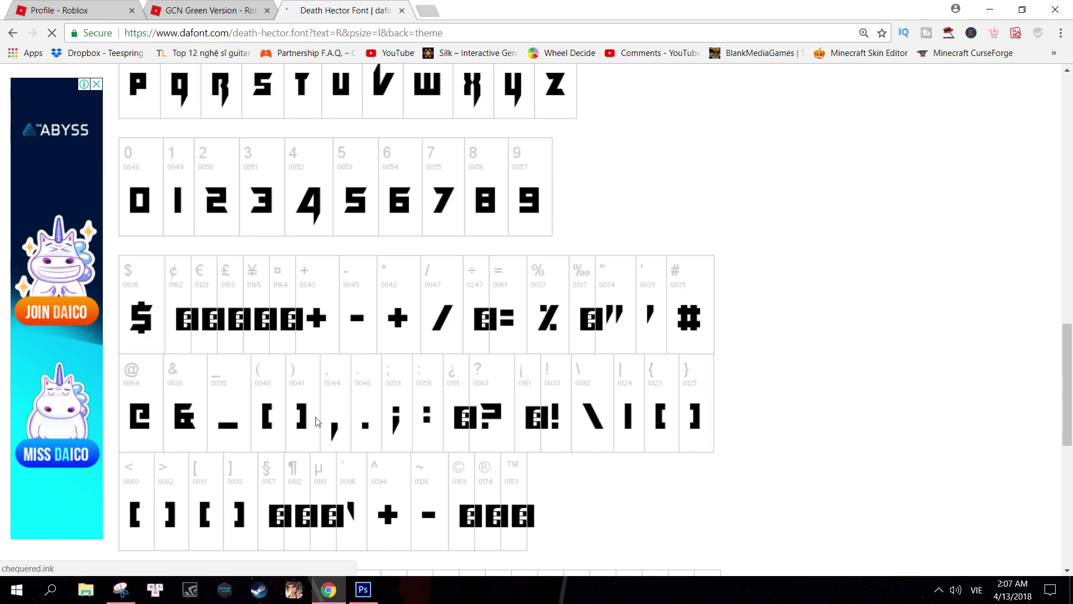
left_click(363, 590)
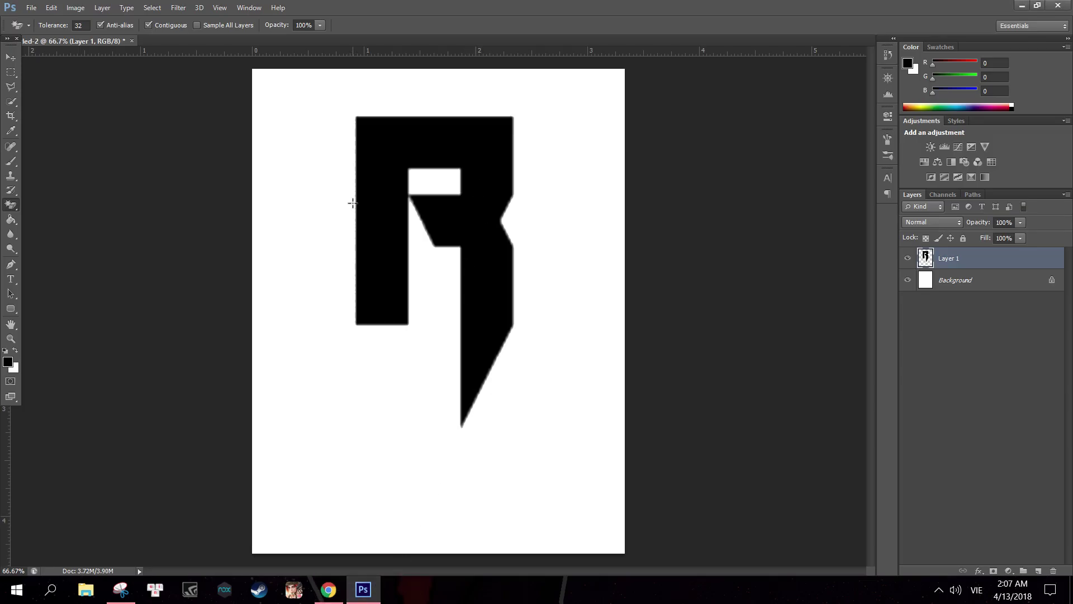
Add a red Color Overlay to Layer 1 through Blending Options
right_click(992, 260)
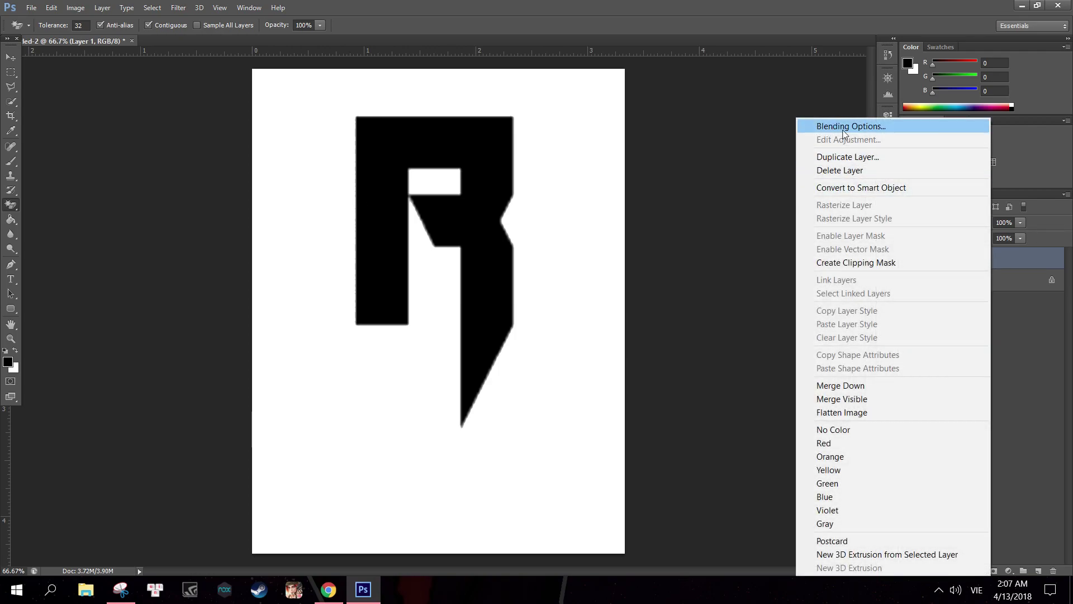
left_click(844, 126)
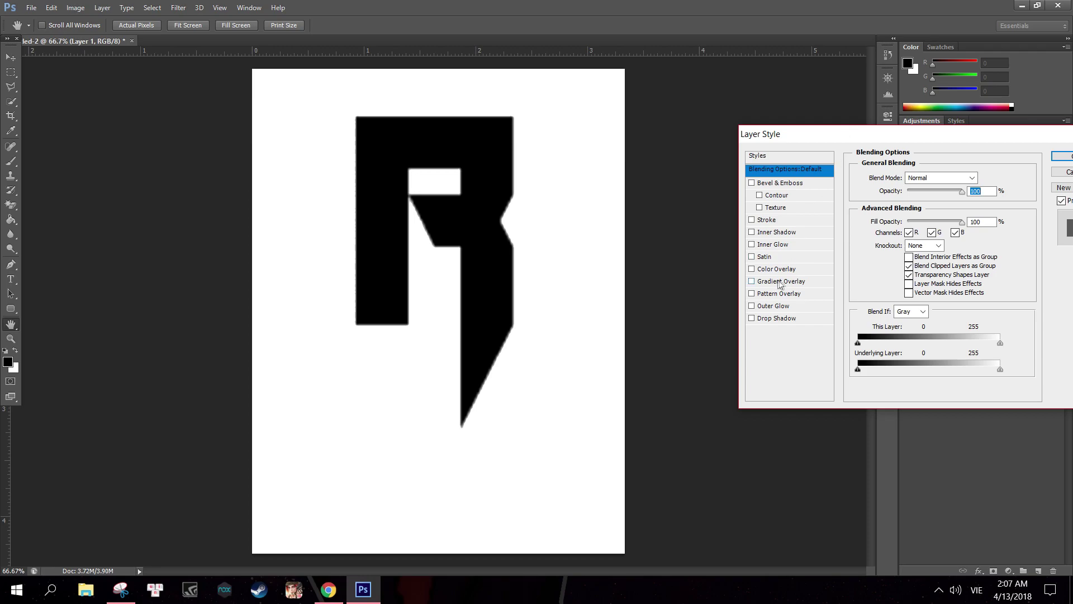
left_click(770, 270)
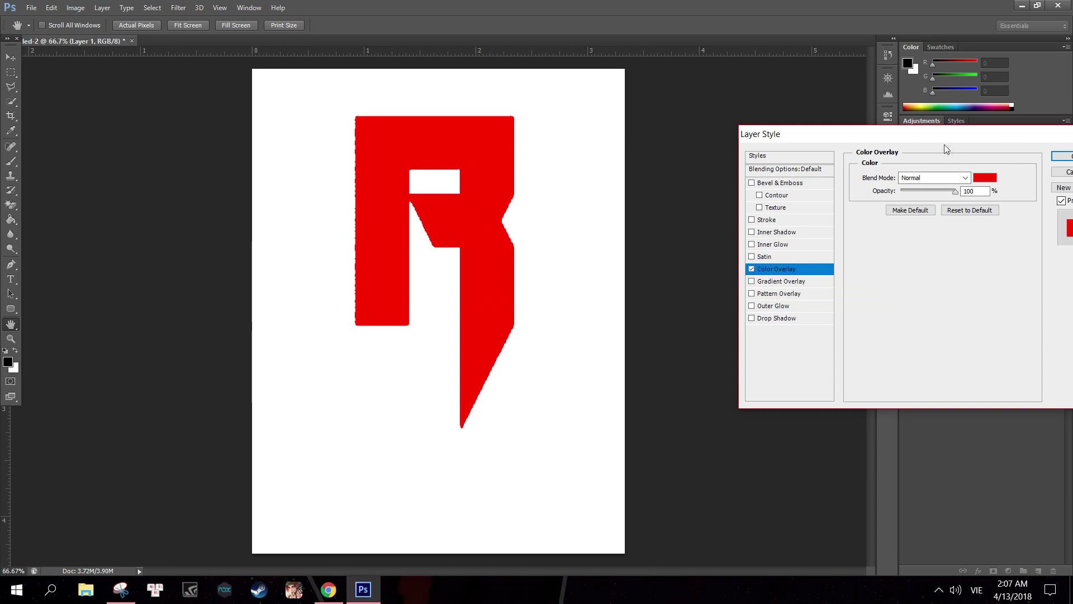
Try black and navy overlay colours but cancel, keeping red; select Gradient Overlay
left_click_drag(891, 141, 665, 139)
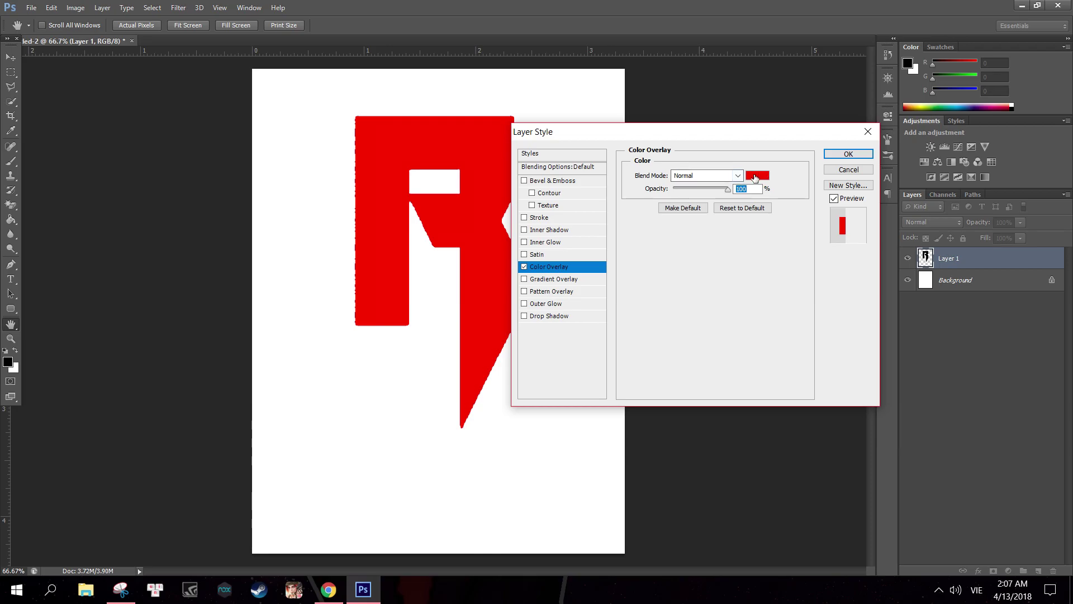
left_click(757, 177)
left_click_drag(837, 301, 889, 430)
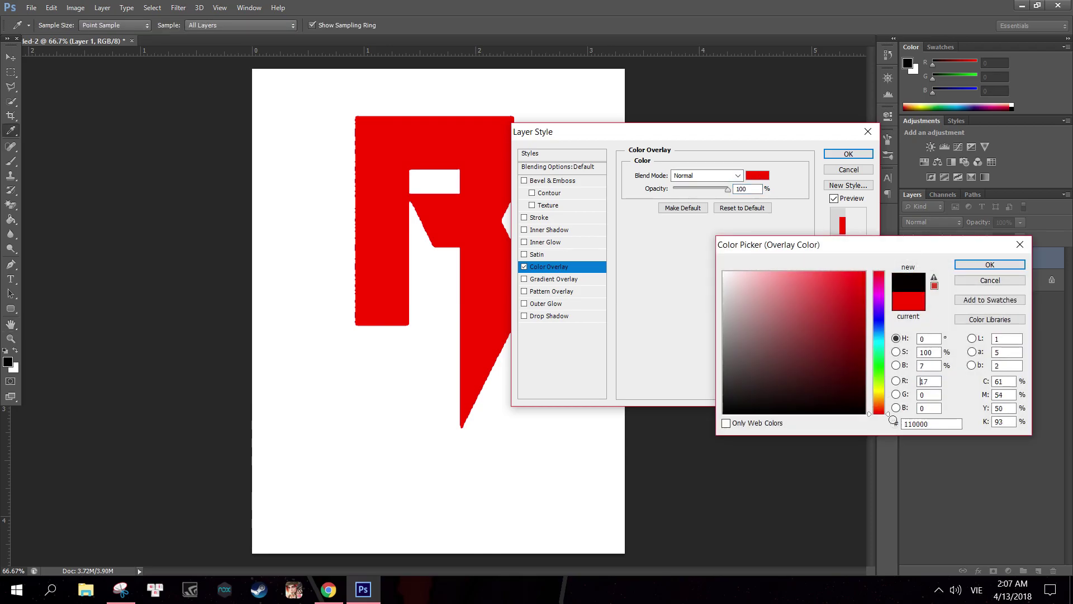
left_click(879, 327)
mouse_move(864, 322)
left_mouse_down()
mouse_move(879, 310)
mouse_move(873, 351)
left_mouse_up()
left_click(990, 280)
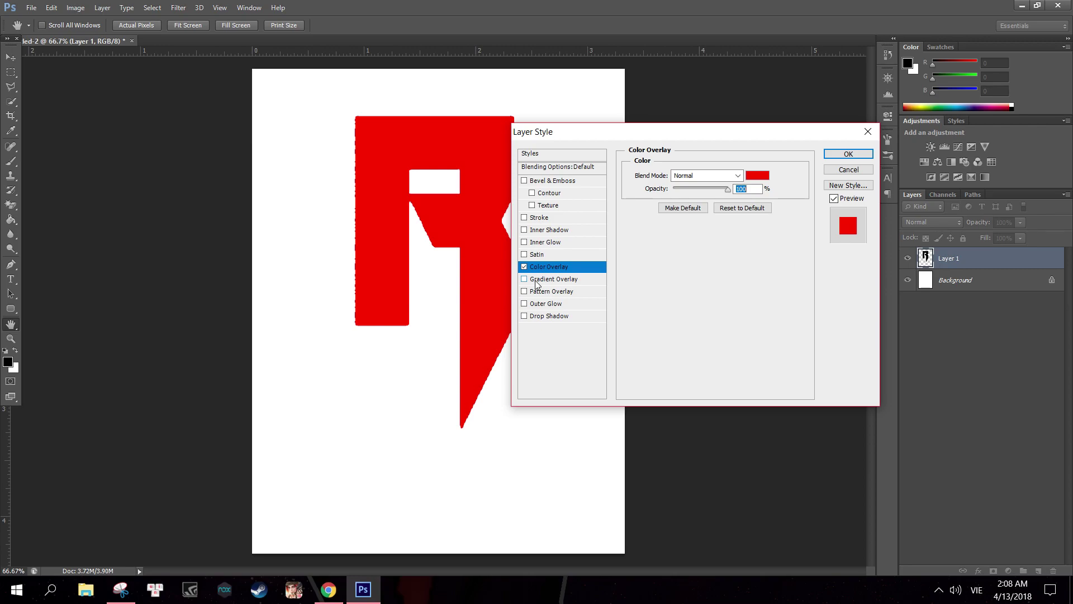
left_click(536, 280)
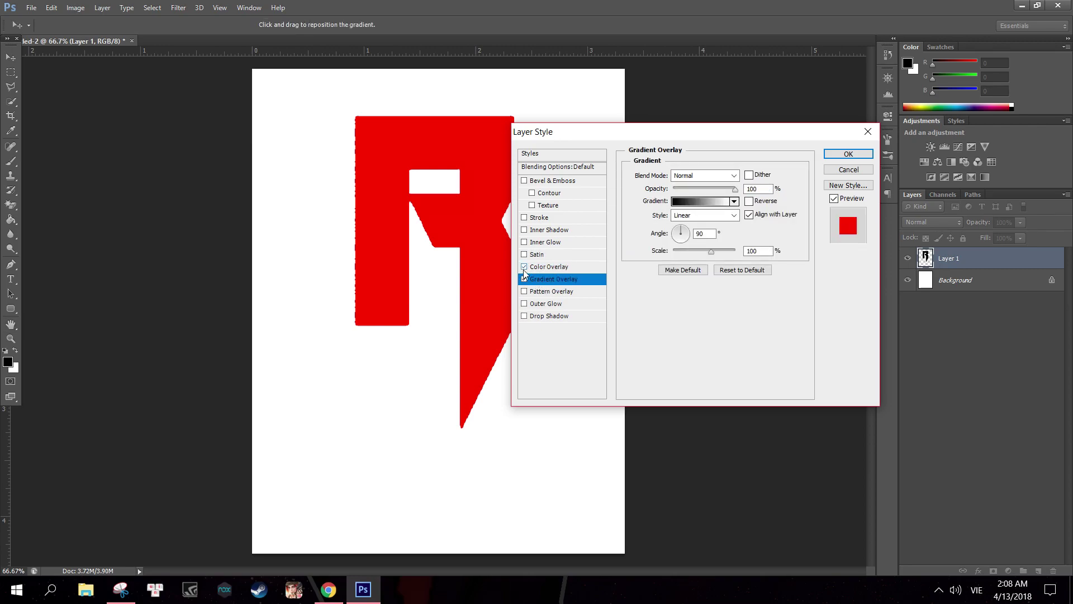
Drop the Color Overlay, load the Orange-Yellow-Orange gradient, and make its middle stop navy
left_click(524, 267)
left_click_drag(559, 132, 589, 125)
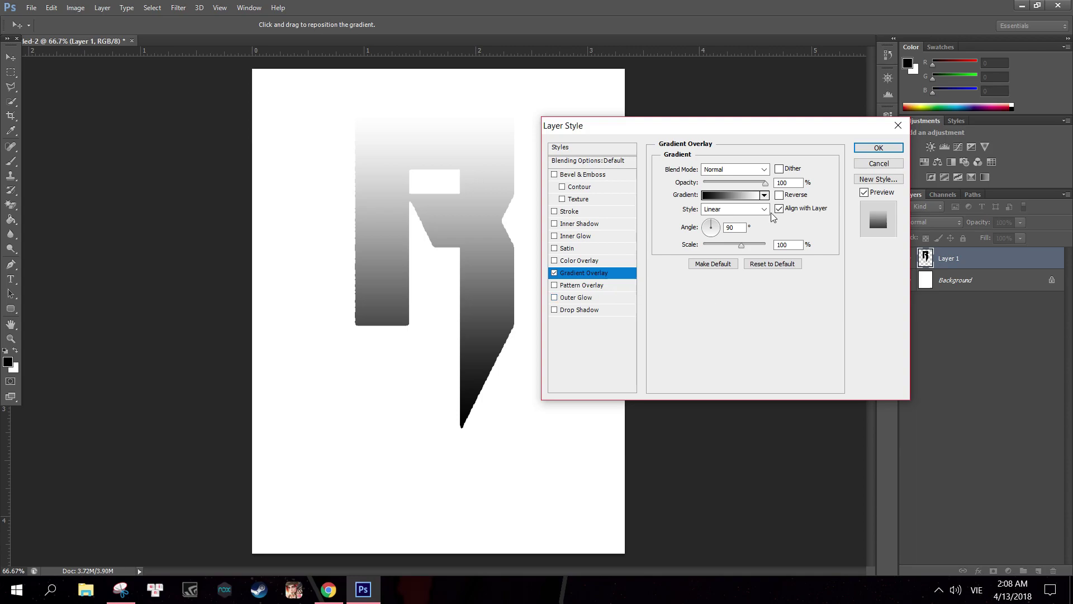
left_click(729, 196)
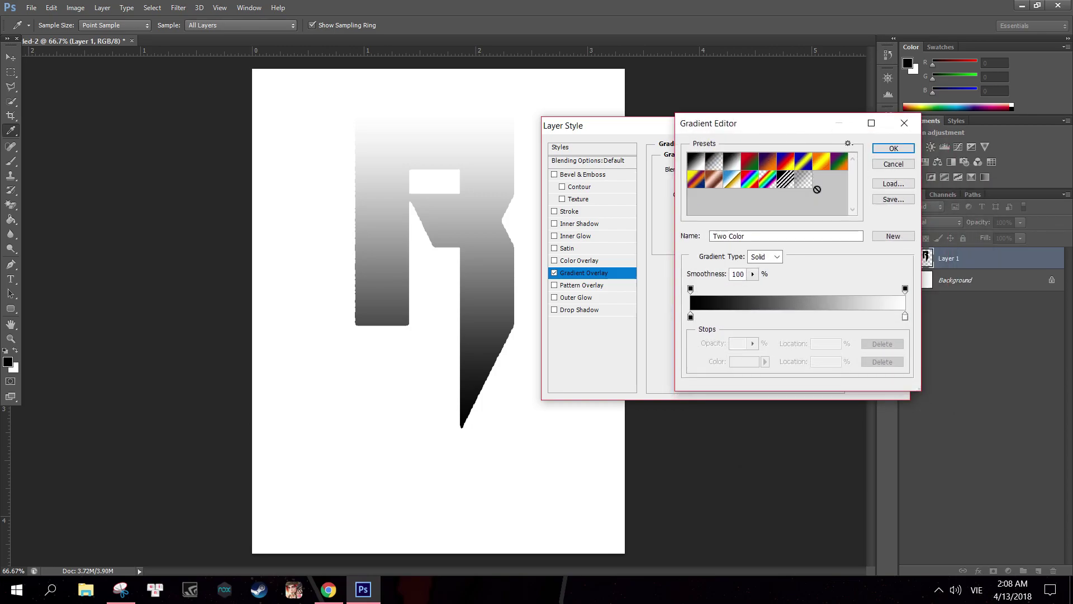
left_click(820, 162)
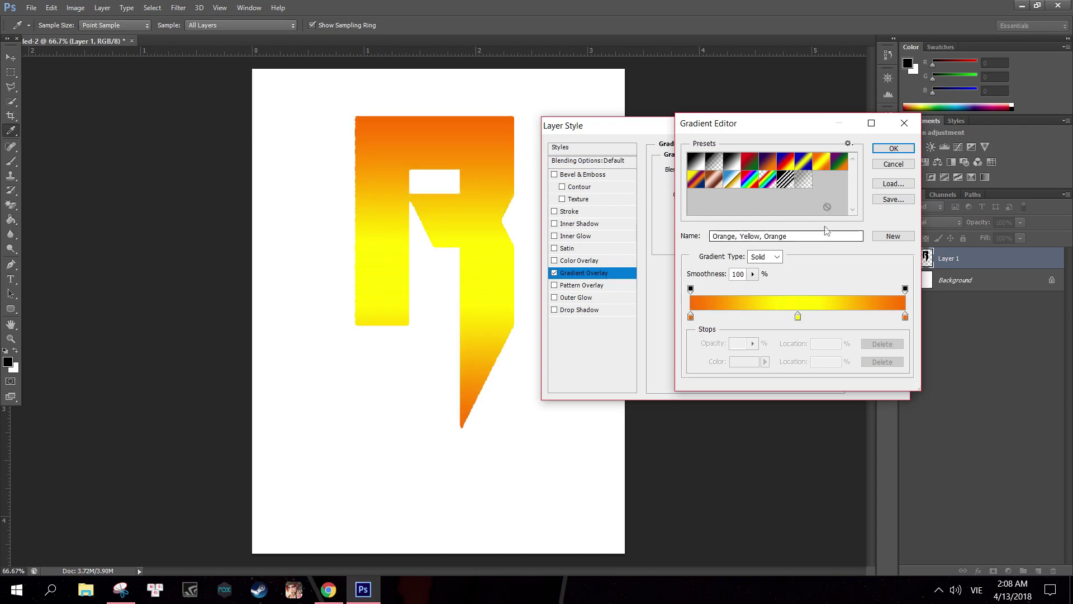
double_click(798, 317)
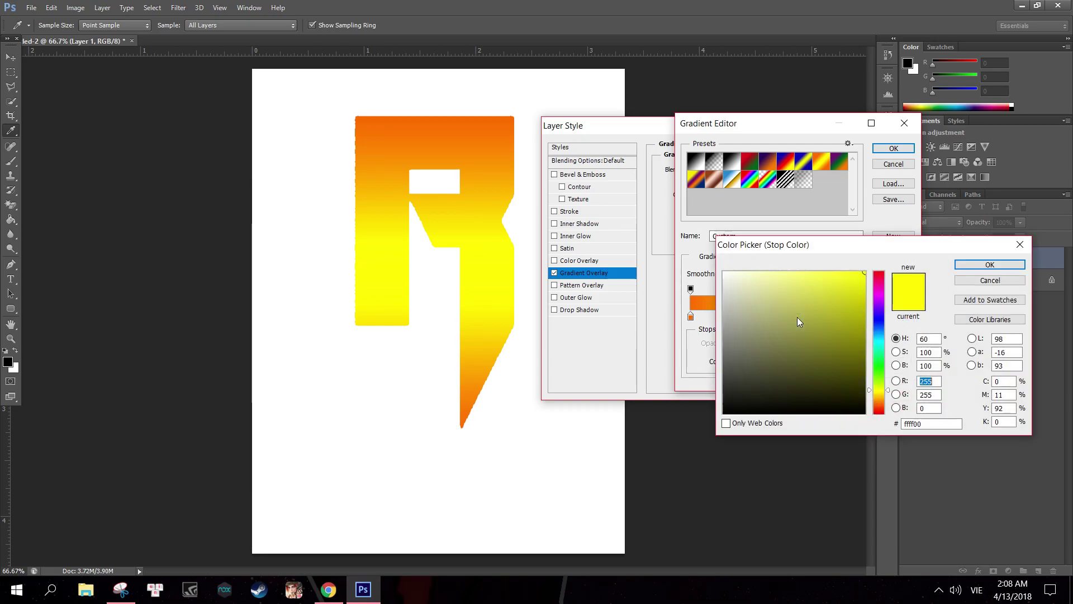
mouse_move(879, 288)
left_mouse_down()
mouse_move(880, 330)
mouse_move(878, 317)
left_mouse_up()
left_click(865, 336)
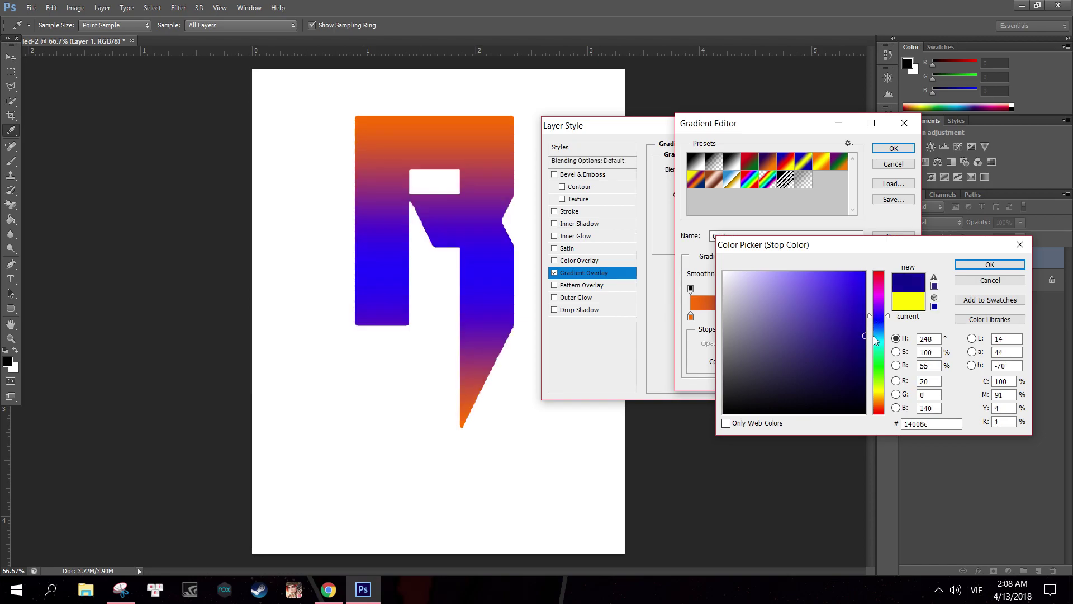
left_click(990, 265)
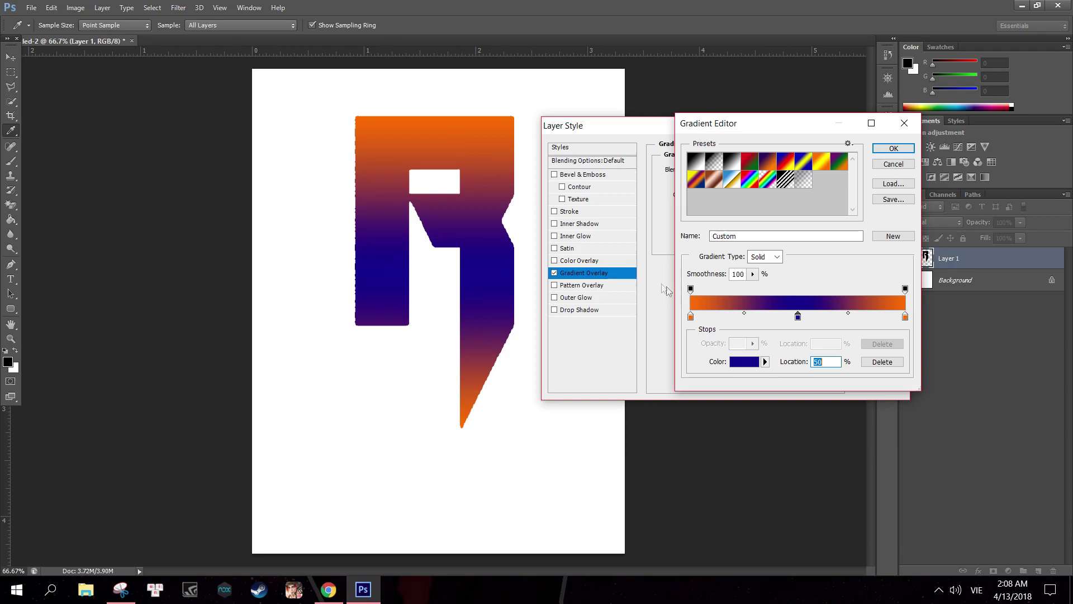
Make the left stop black, move stops to about 23% and 69%, and apply
double_click(691, 317)
left_click(817, 401)
key("Return")
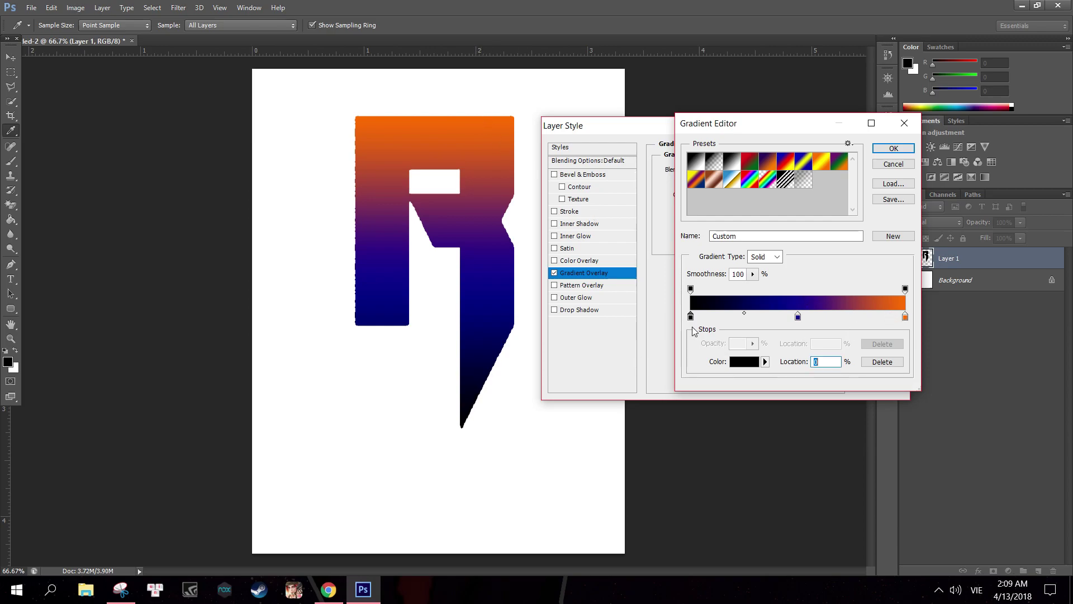
left_click_drag(691, 316, 740, 318)
left_click_drag(798, 317, 838, 317)
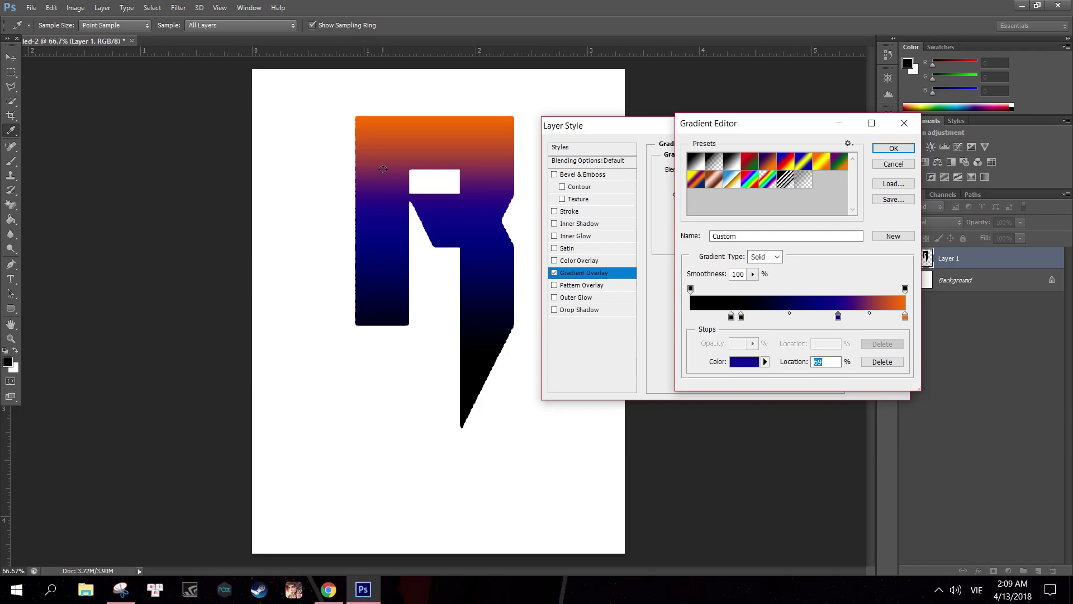
left_click(894, 148)
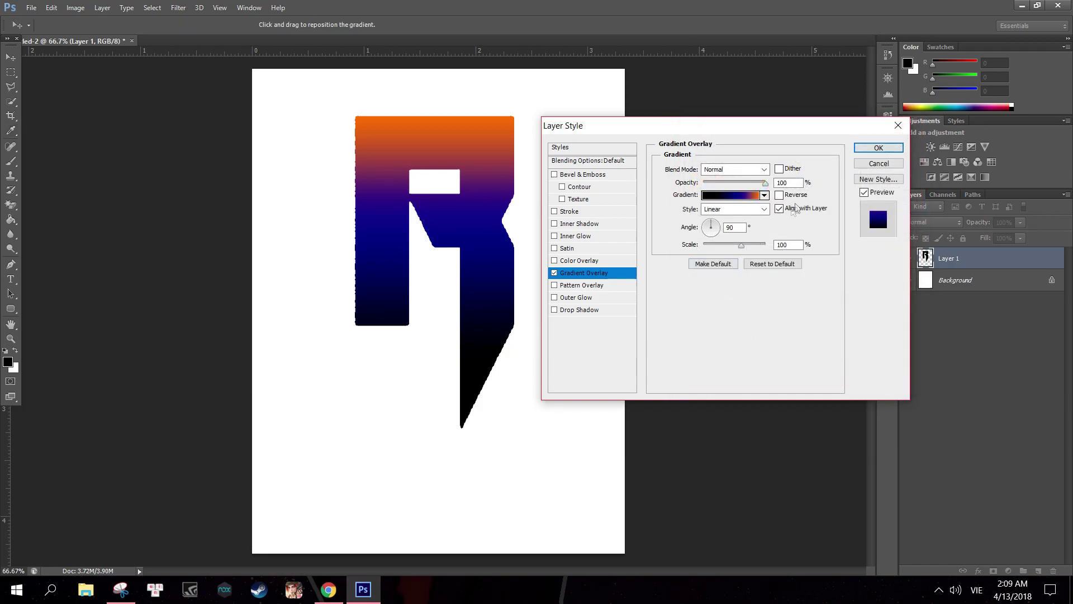
left_click(879, 148)
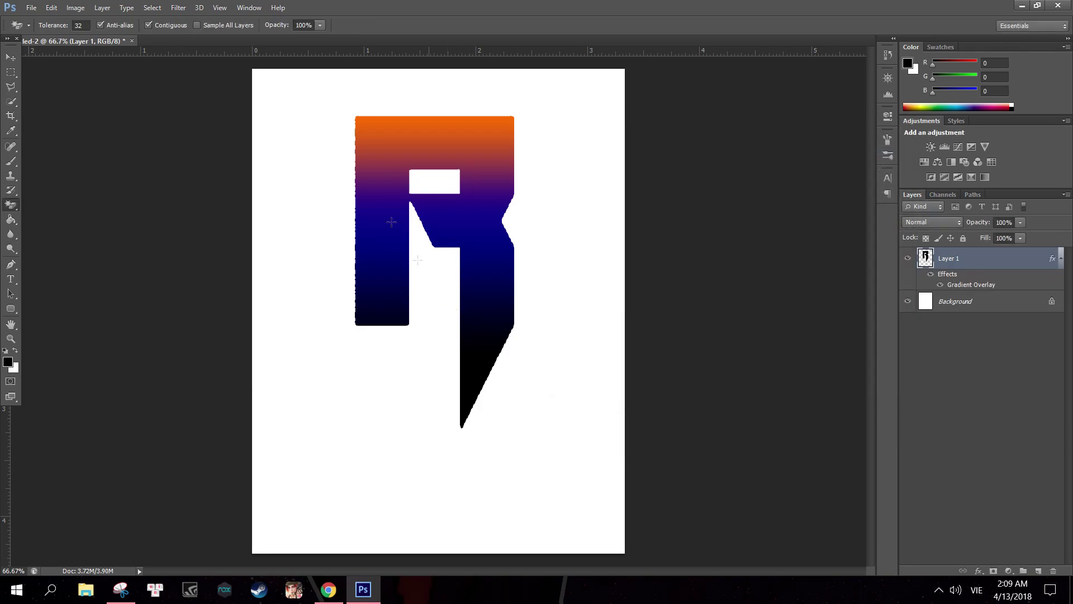
Add a black 13 px Stroke to the R's layer style
right_click(1006, 256)
left_click(930, 126)
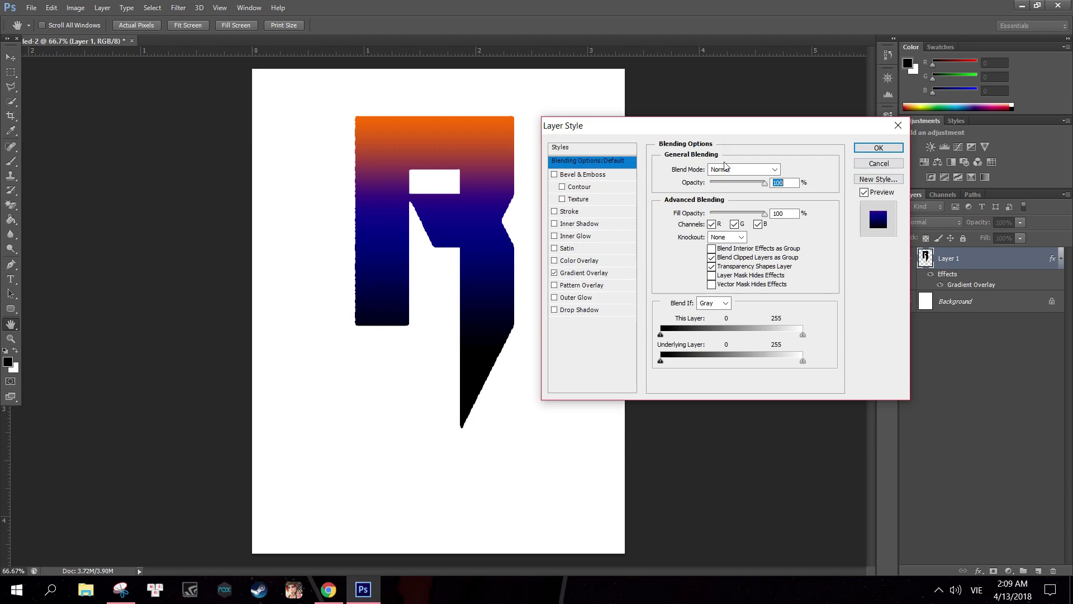
left_click_drag(729, 125, 785, 124)
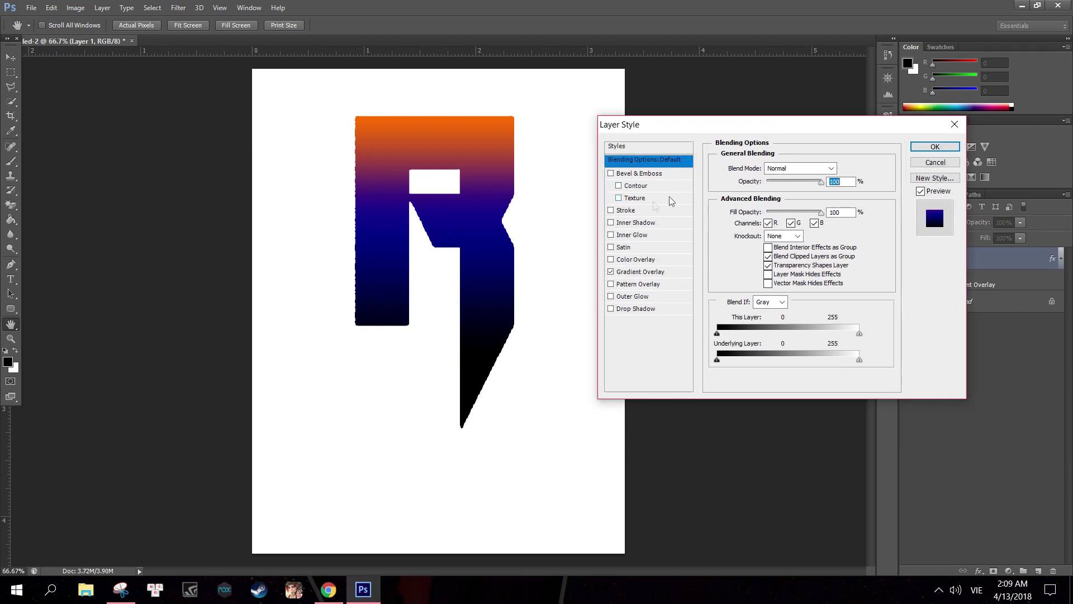
left_click(623, 211)
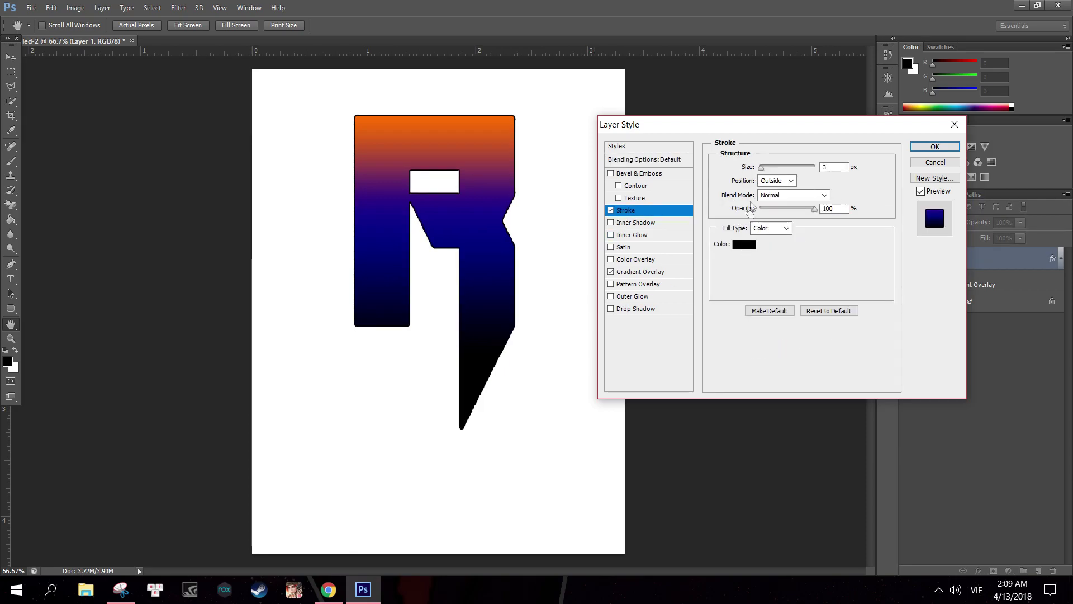
left_click(744, 244)
left_click(732, 279)
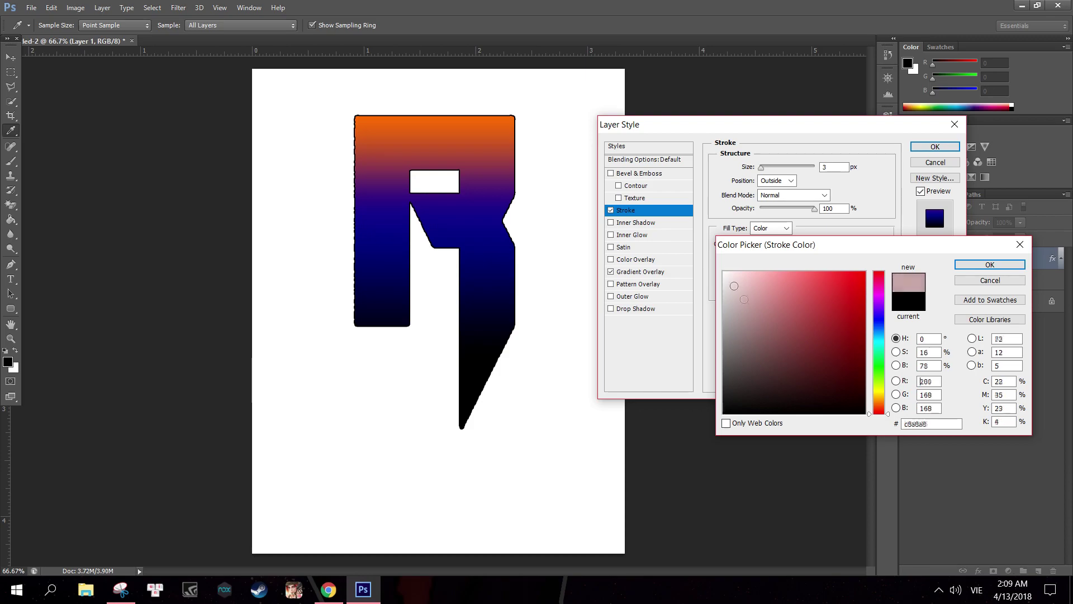
key("Escape")
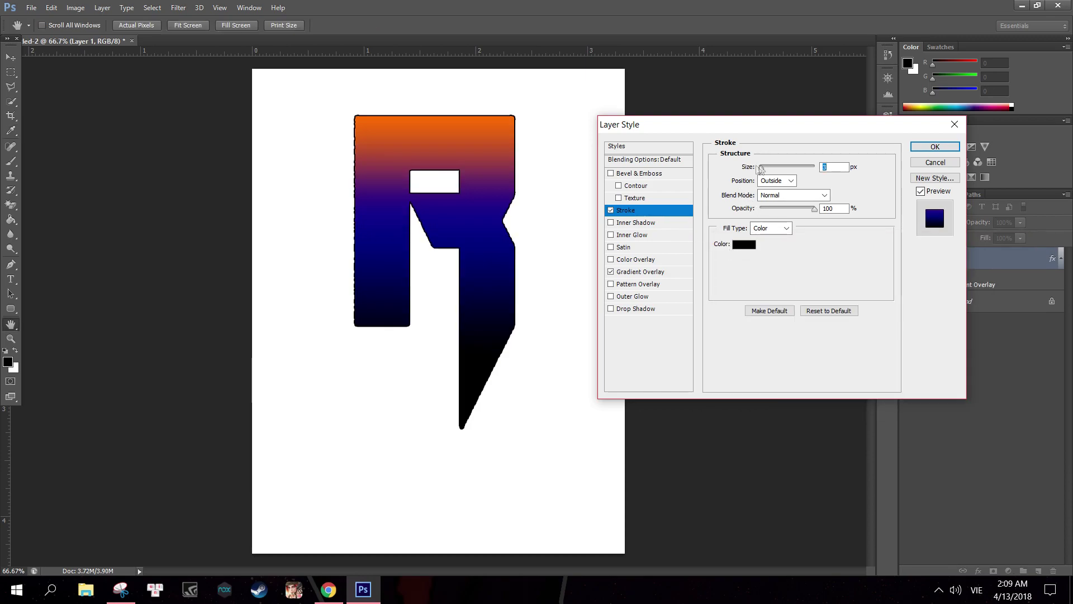
left_click_drag(761, 168, 766, 167)
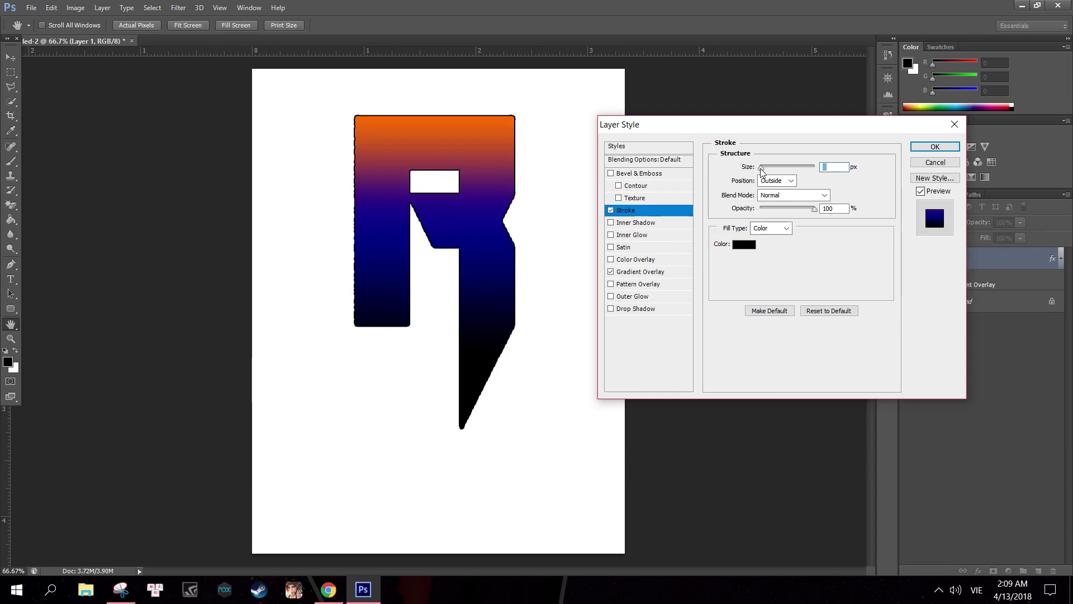
left_click(928, 147)
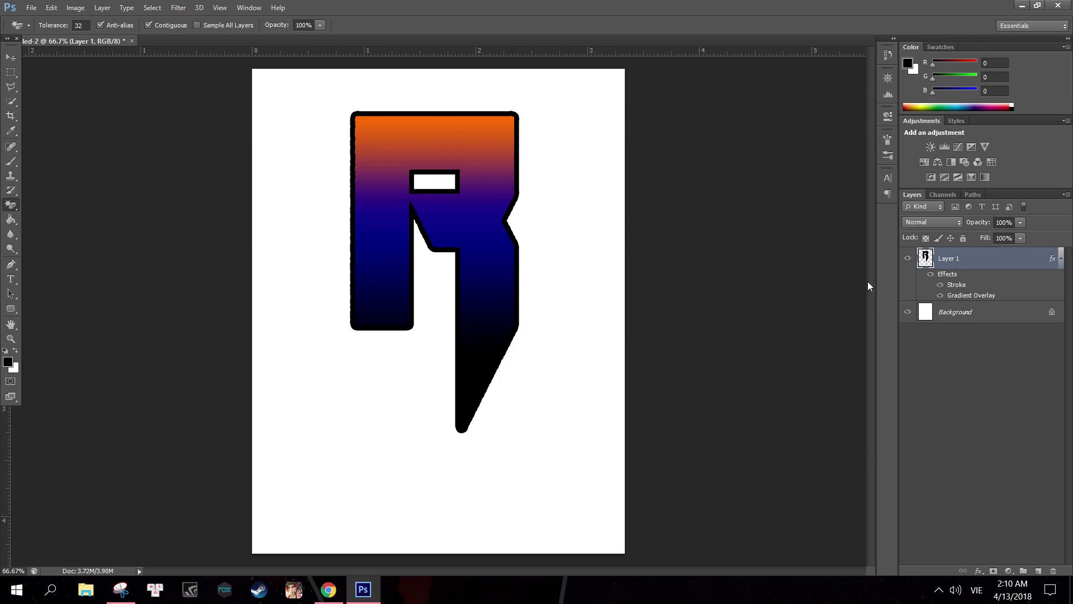
Duplicate Layer 1 with Ctrl+J and move Layer 1 copy below Layer 1 in the stack
key("ctrl+j")
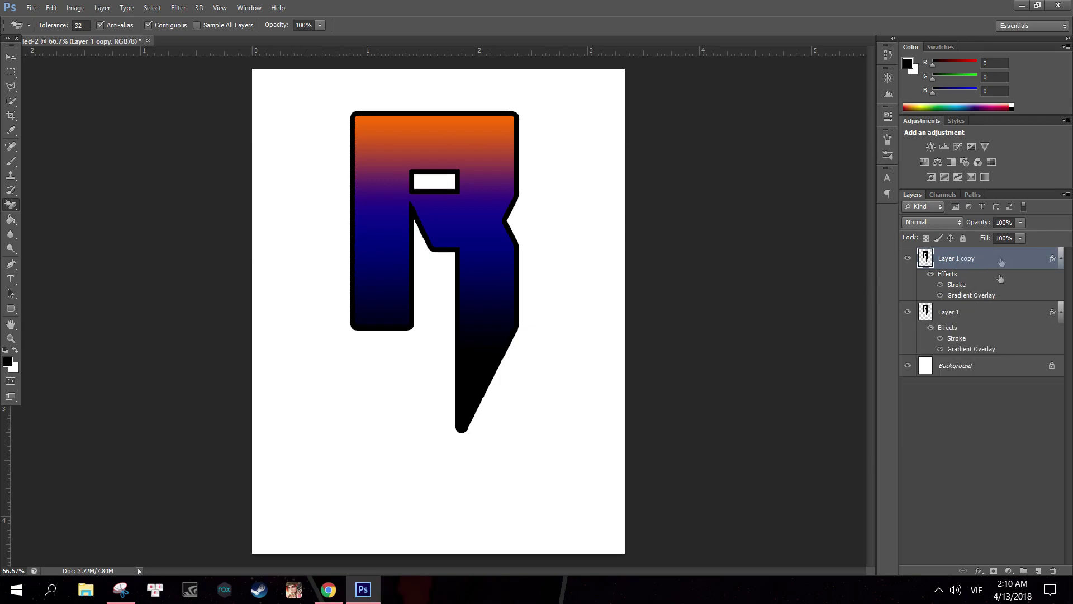
left_click_drag(980, 257, 941, 307)
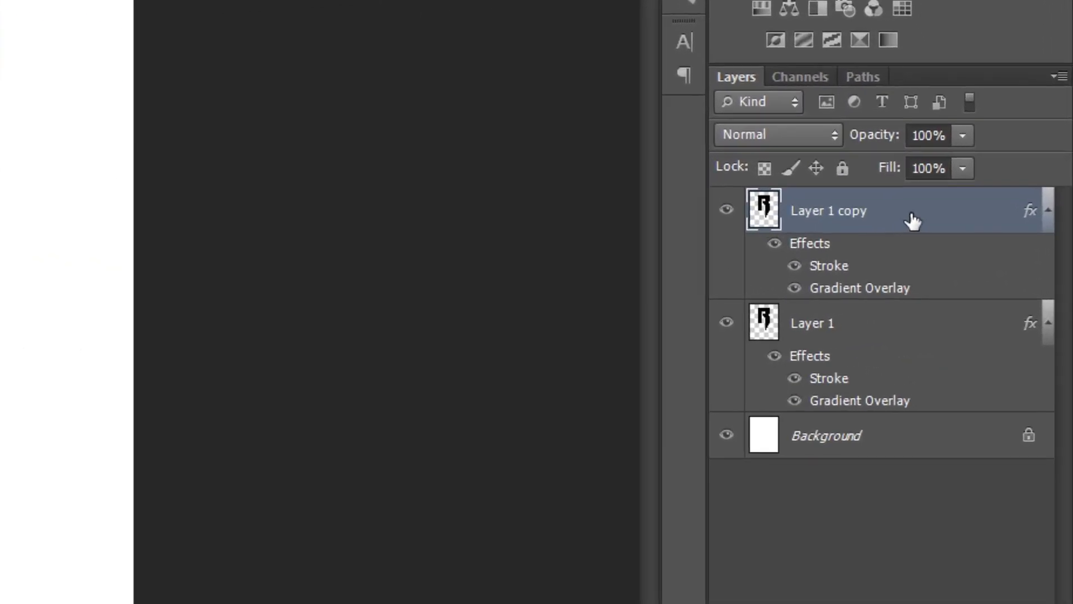
left_click_drag(903, 246, 861, 313)
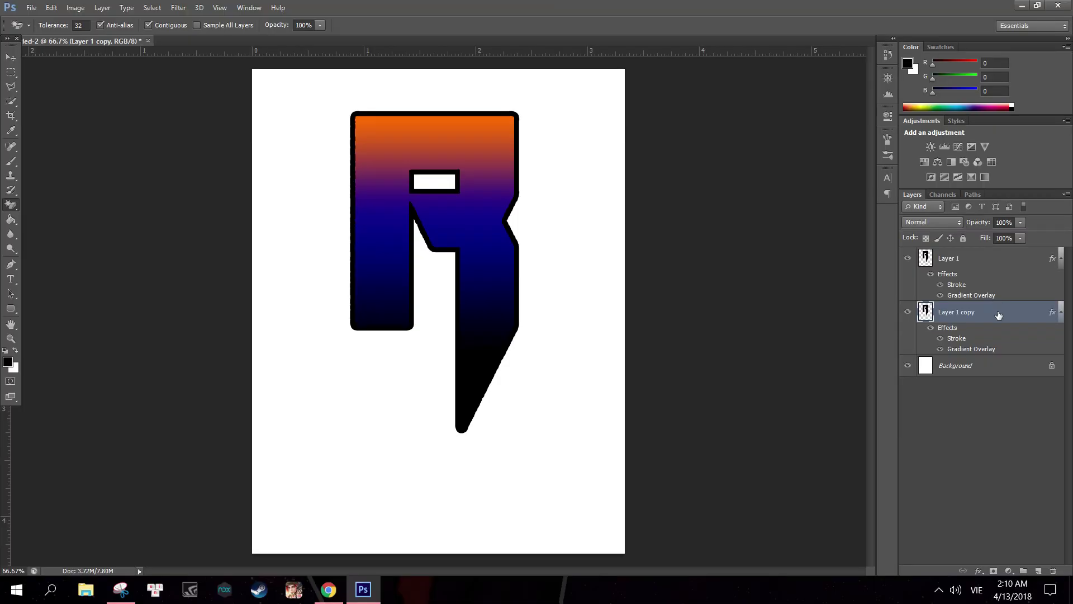
right_click(998, 311)
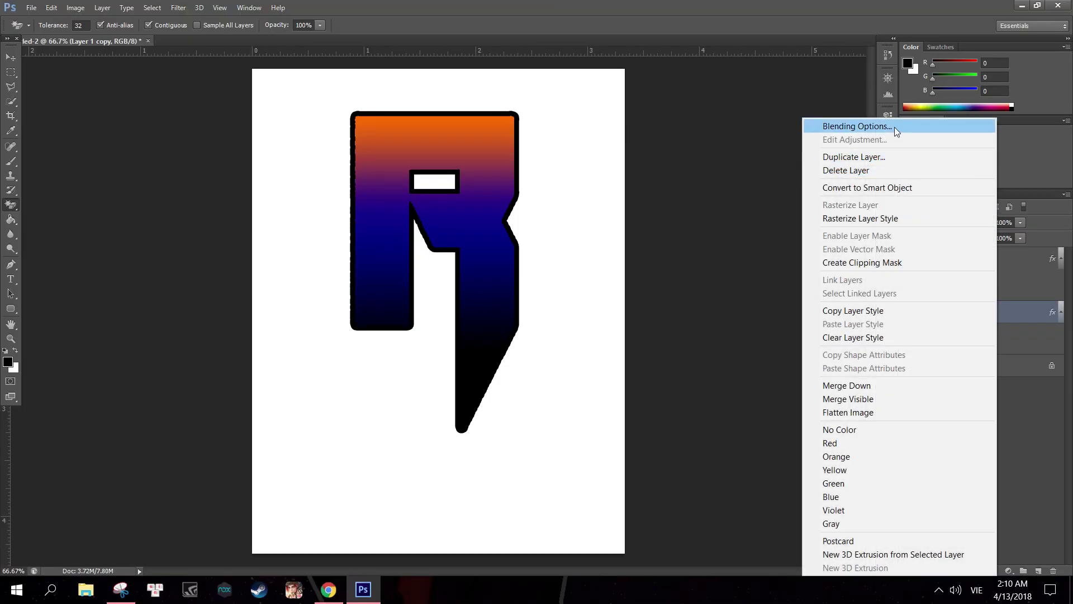
Add a dark red Color Overlay to Layer 1 copy in its Blending Options
left_click(895, 126)
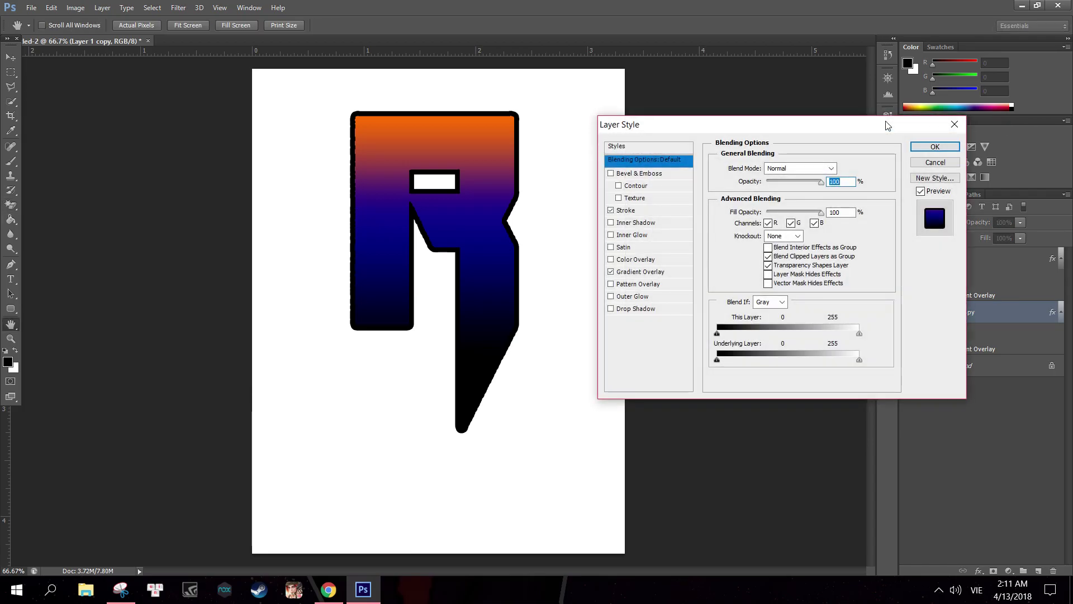
left_click(611, 272)
left_click(636, 260)
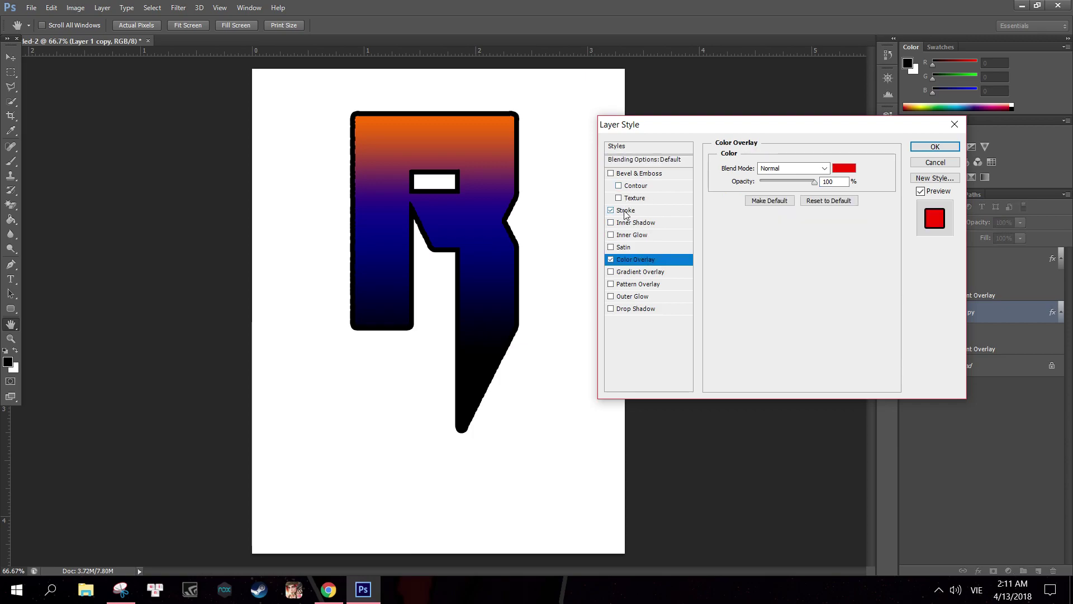
left_click(843, 168)
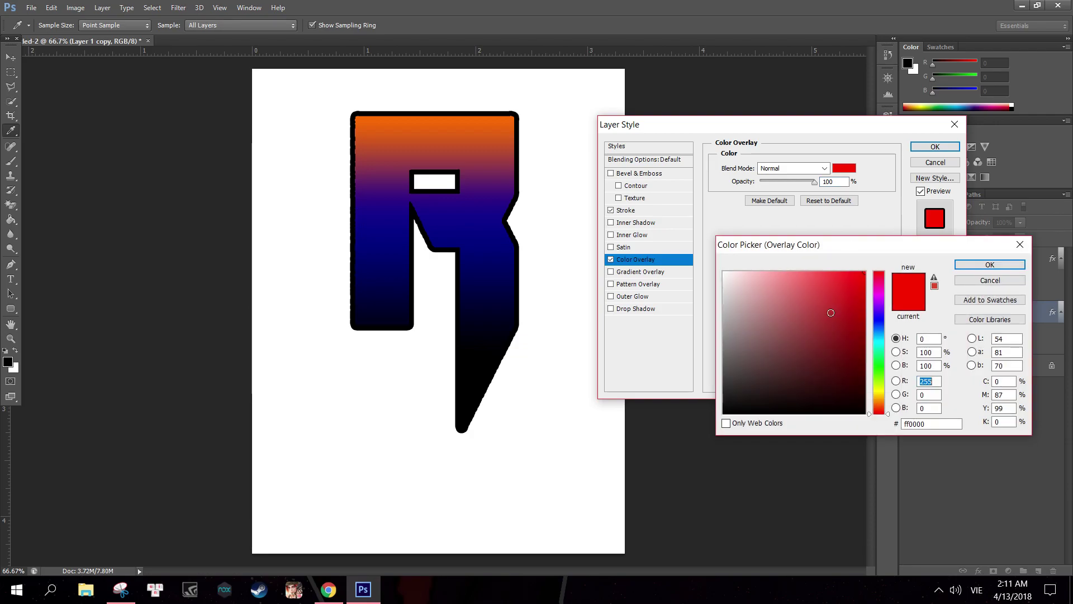
left_click_drag(820, 296, 873, 352)
left_click(924, 420)
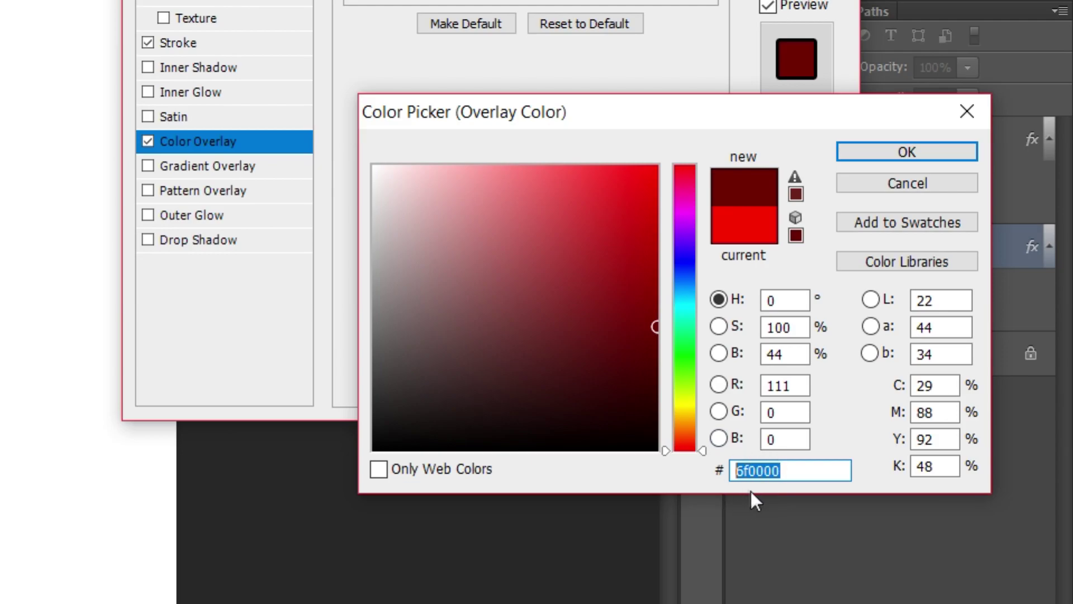
left_click(906, 152)
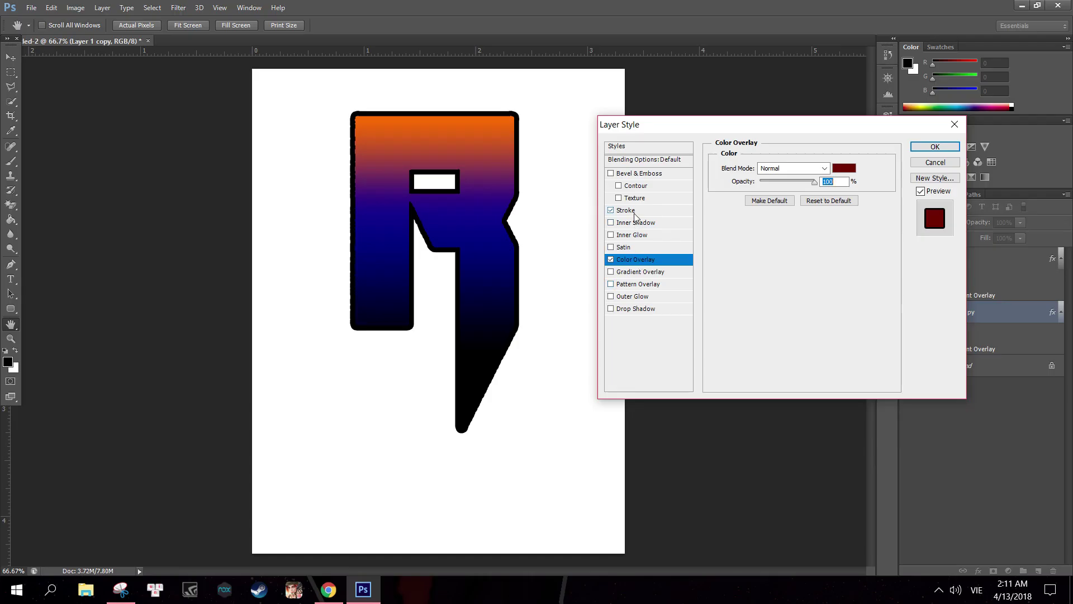
Change the copy's Stroke colour to 6f0000 and apply the layer style
left_click(629, 212)
left_click(749, 245)
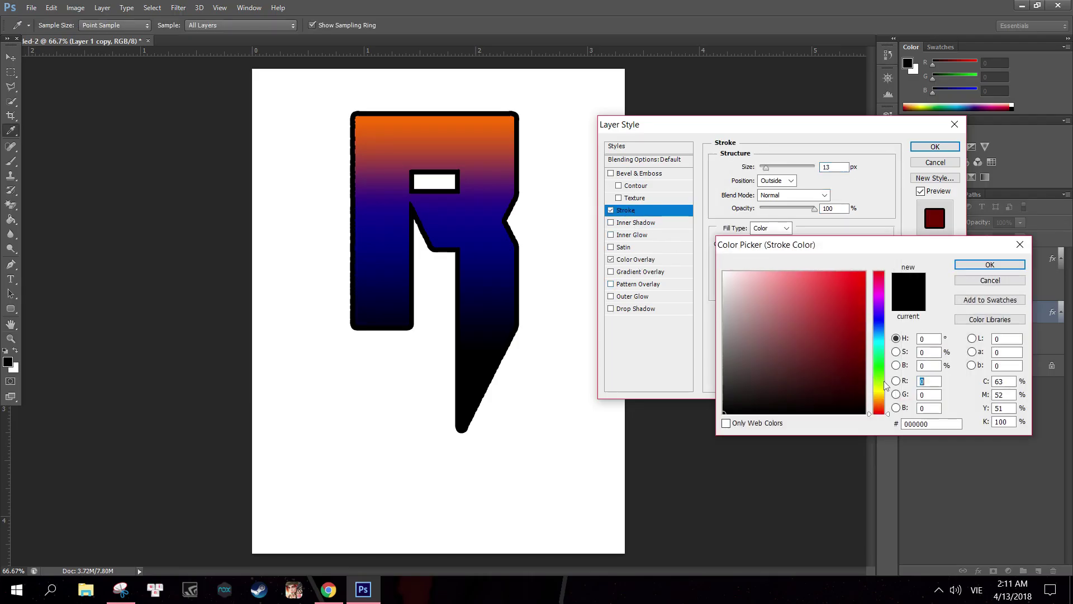
double_click(945, 424)
type("6f0000")
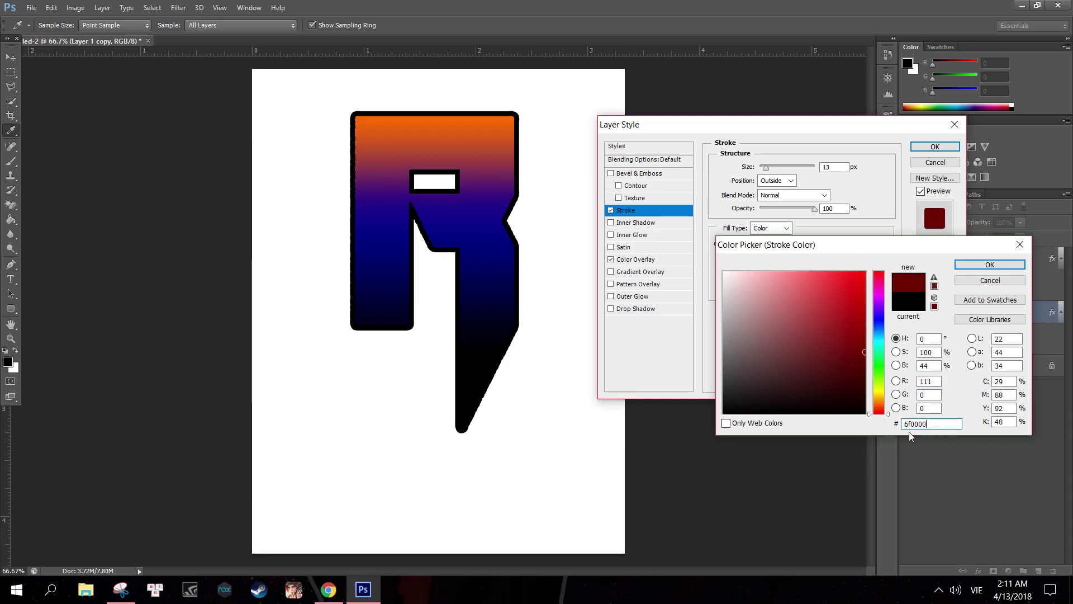
left_click(989, 265)
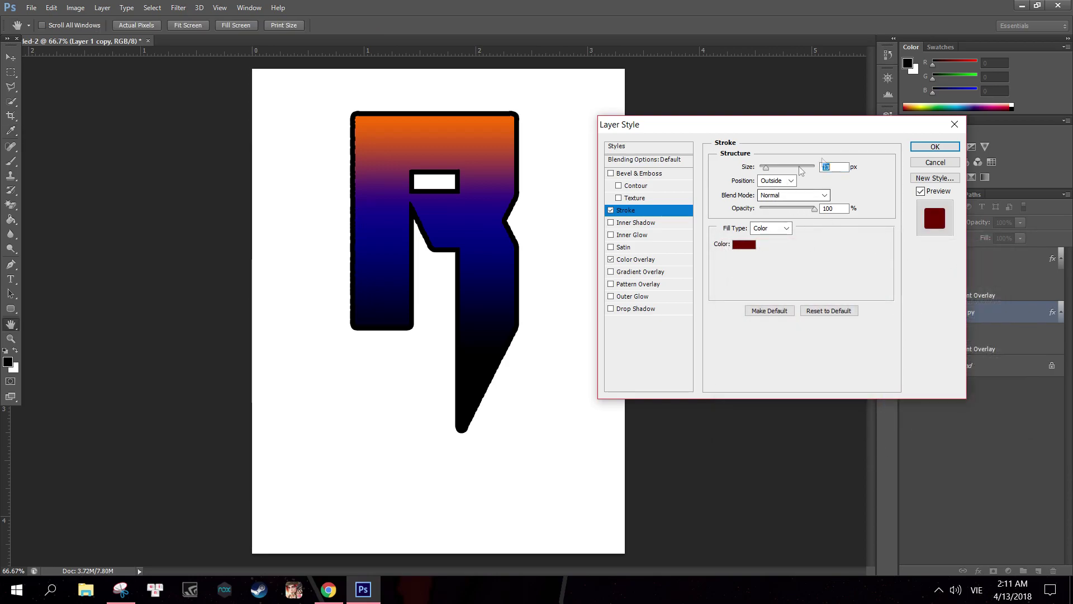
left_click(918, 148)
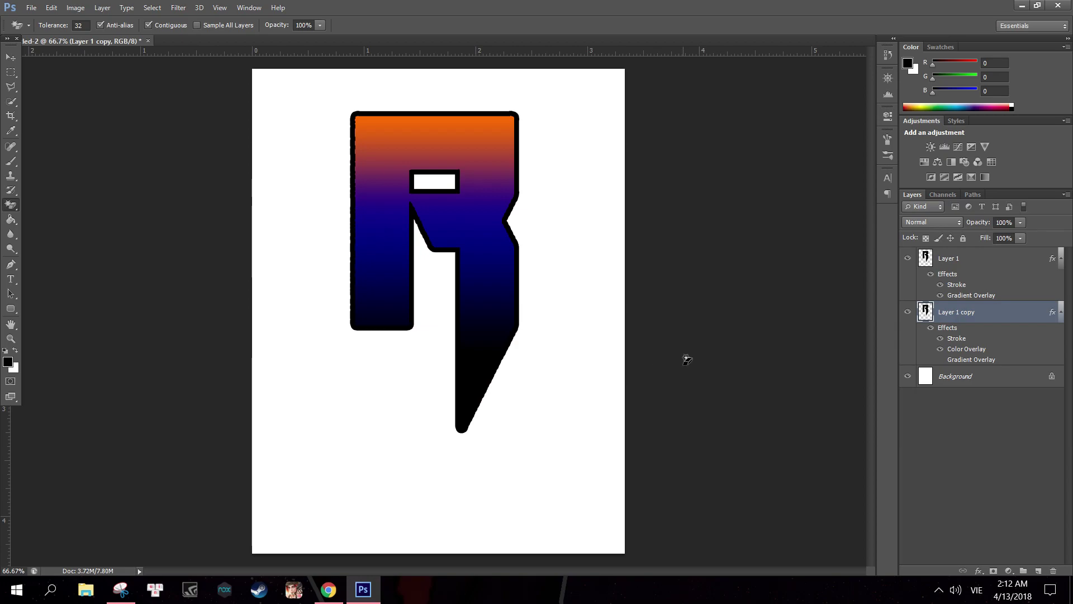
Nudge Layer 1 copy with Ctrl+arrow keys so the dark red shadow sits down and right
key("ctrl+Down")
key("ctrl+Down")
key("ctrl+Down")
key("ctrl+Down")
key("ctrl+Down")
key("ctrl+Down")
key("ctrl+Right")
key("ctrl+Right")
key("ctrl+Right")
key("ctrl+Right")
key("ctrl+Right")
key("ctrl+Right")
key("ctrl+Right")
key("ctrl+Right")
key("ctrl+Right")
key("ctrl+Right")
key("ctrl+Right")
key("ctrl+Right")
key("ctrl+Left")
key("ctrl+Left")
key("ctrl+Left")
key("ctrl+Up")
key("ctrl+Up")
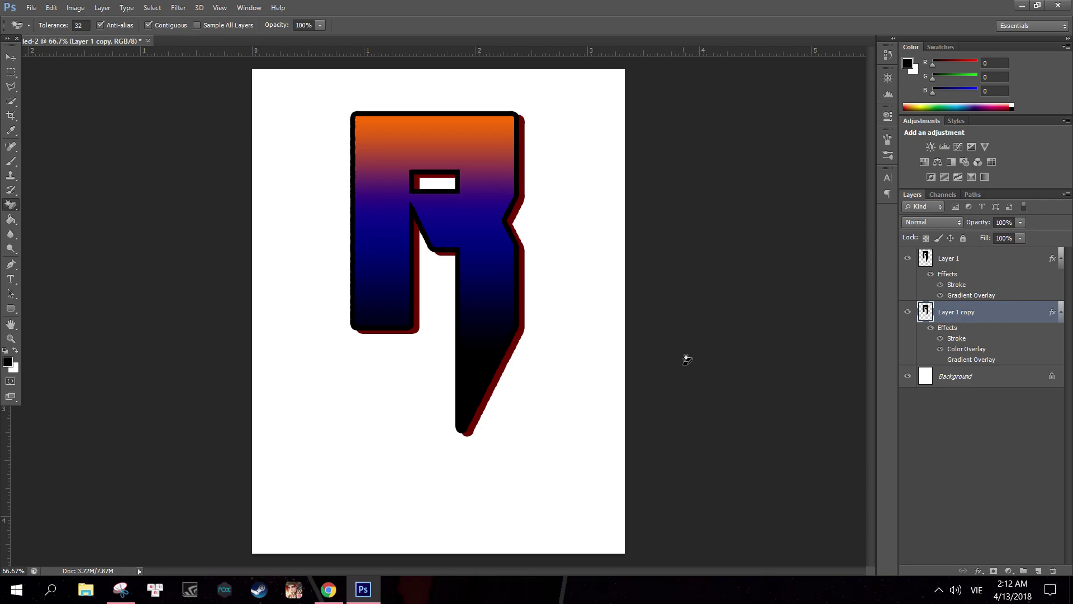
scroll(687, 359, "up", 1)
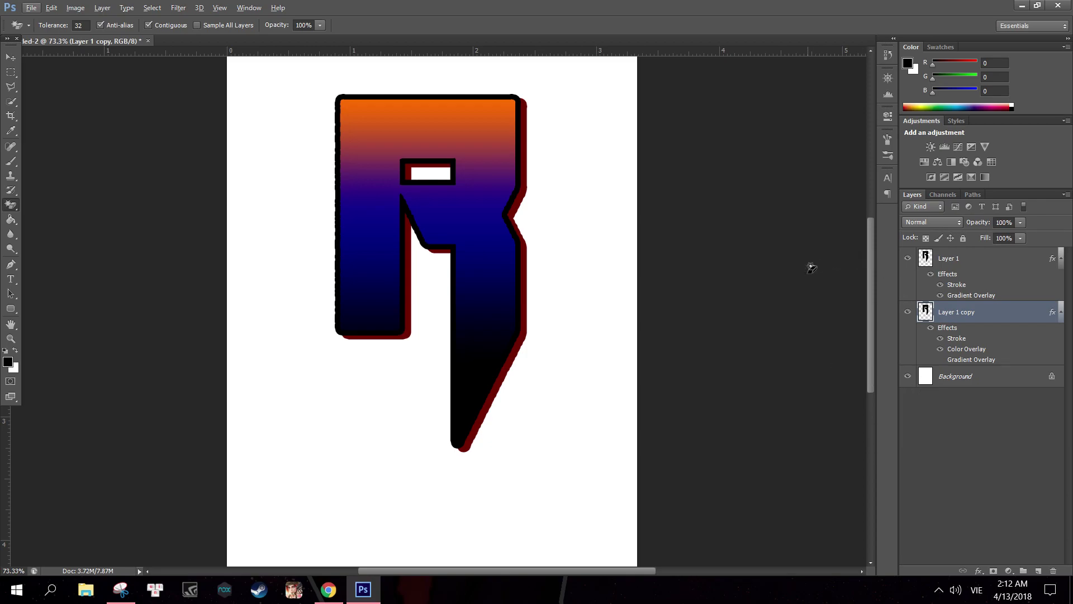
Turn off the white Background layer's visibility to leave a transparent canvas
left_click(959, 379)
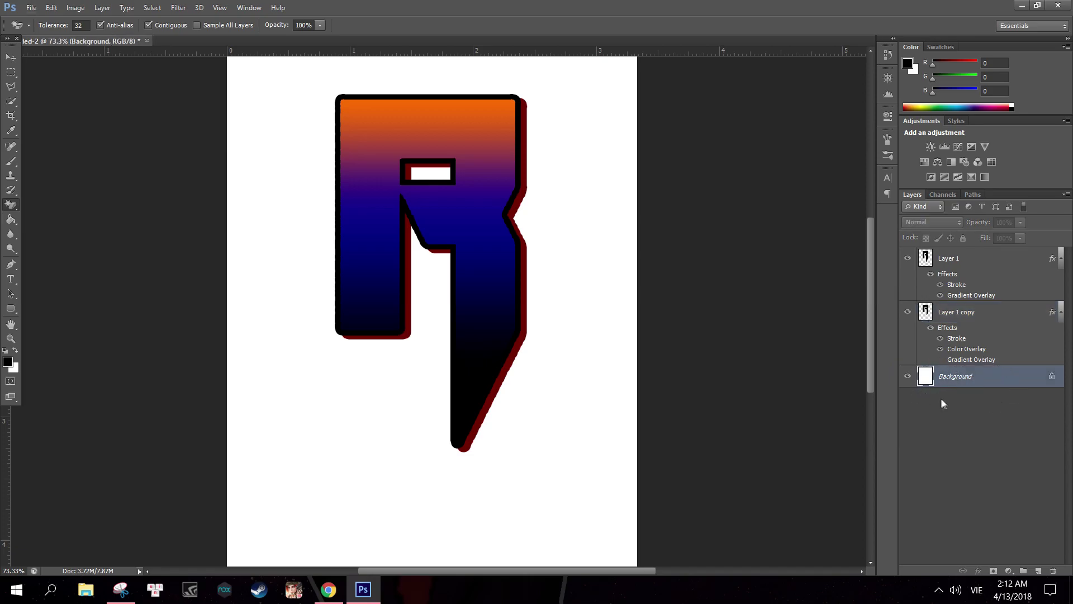
left_click(908, 376)
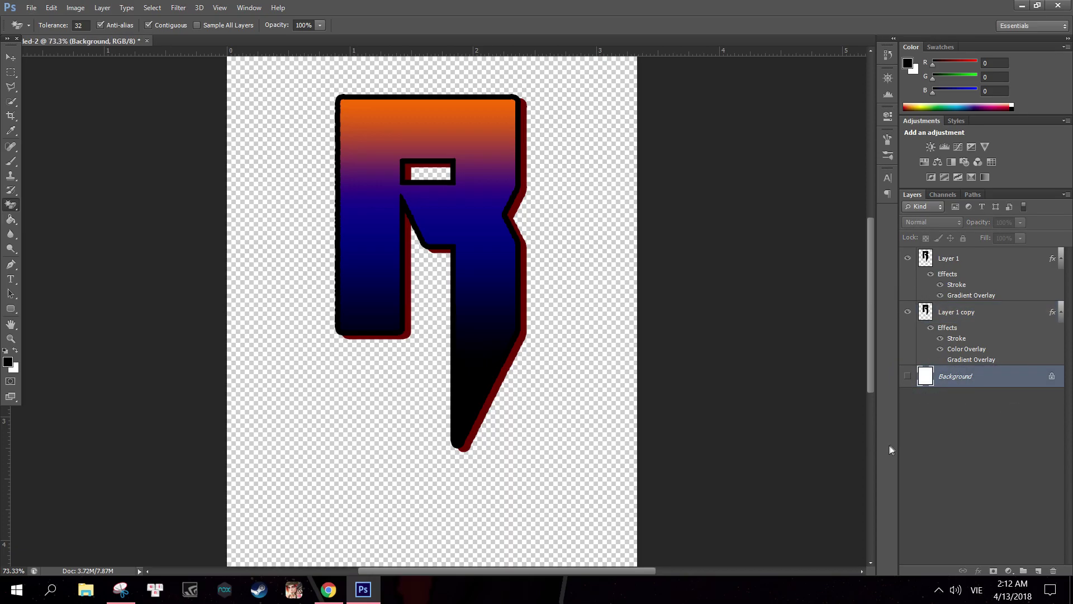
scroll(515, 238, "down", 2)
scroll(515, 233, "up", 1)
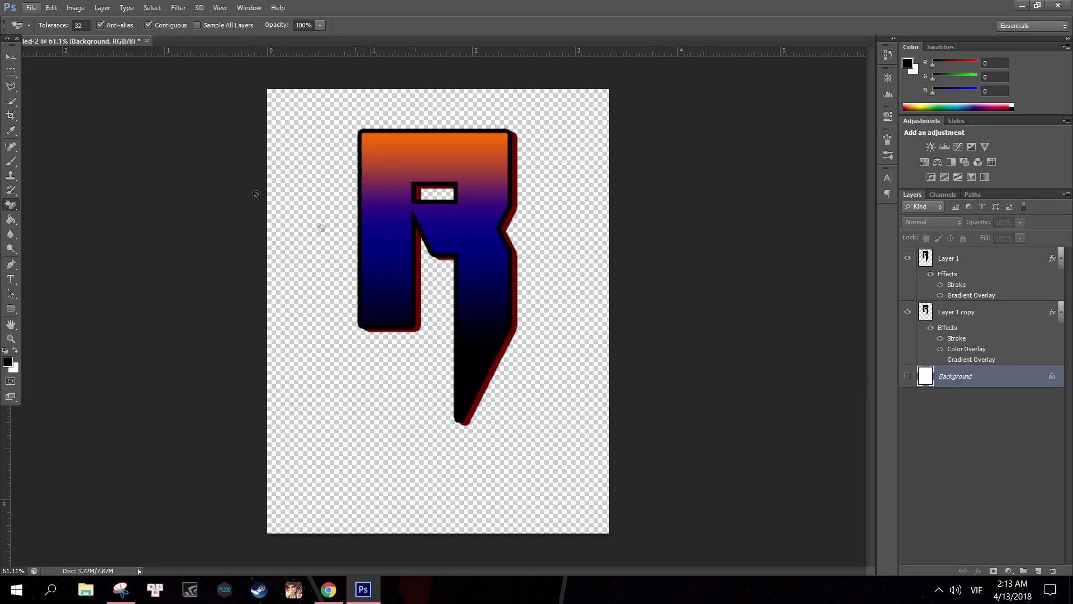
left_click(31, 8)
Use Save As with the format set to PNG (*.PNG;*.PNS)
left_click(84, 176)
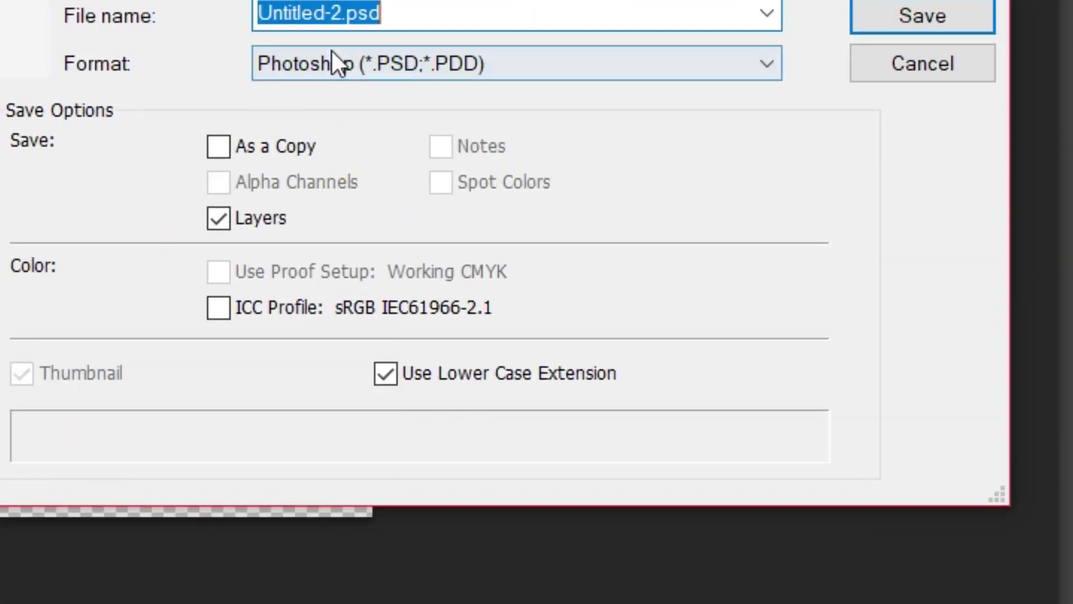
left_click(330, 54)
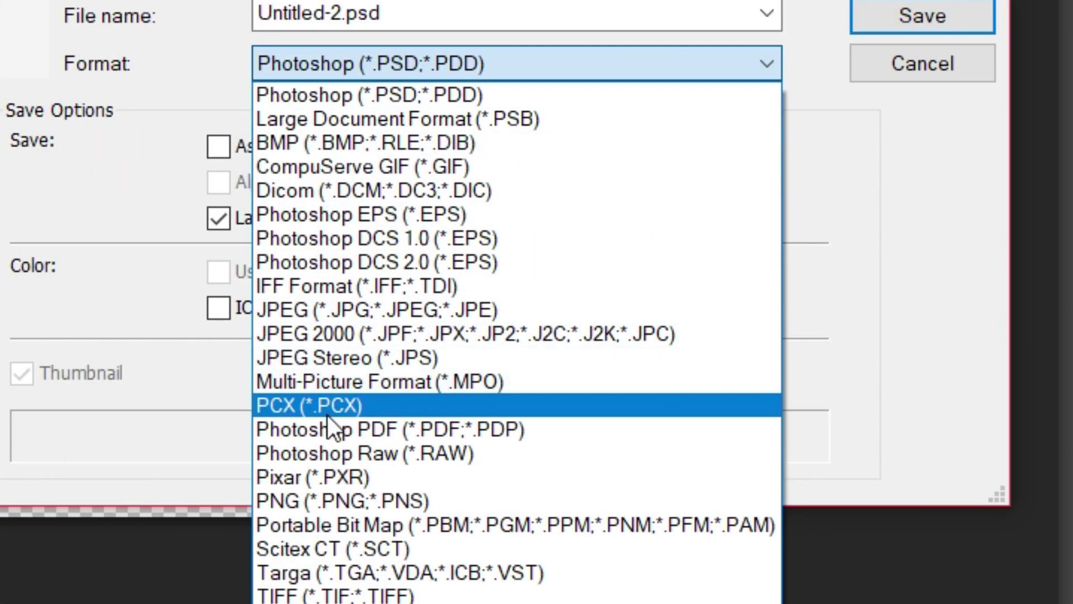
left_click(333, 500)
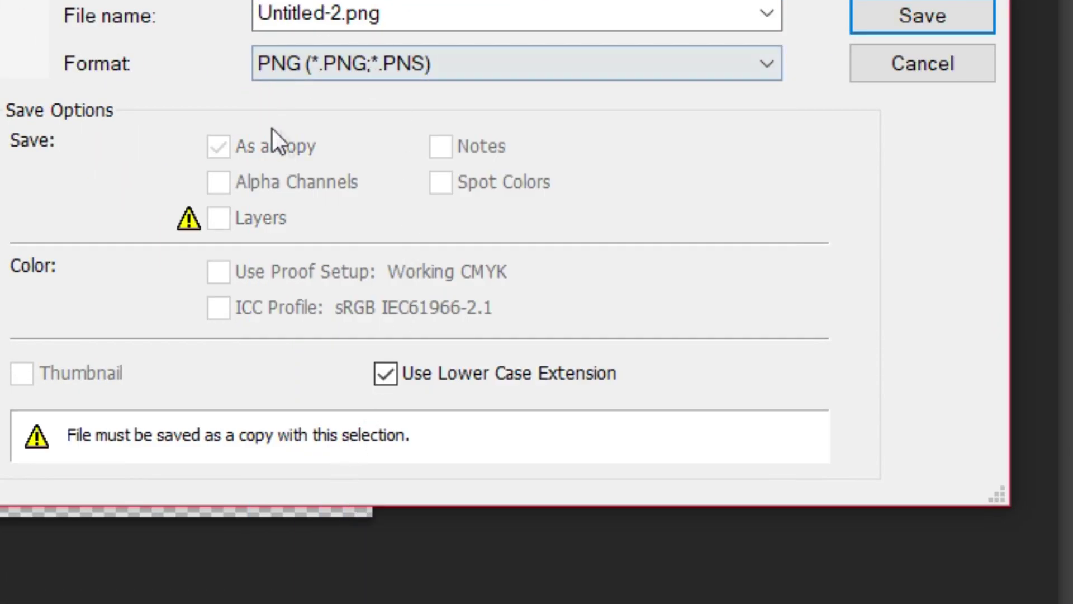